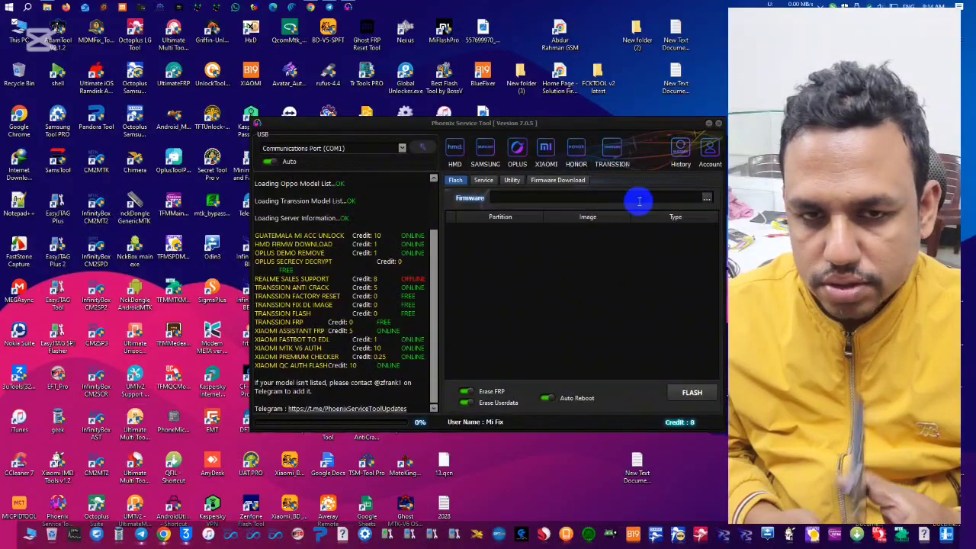
left_click_drag(598, 130, 675, 110)
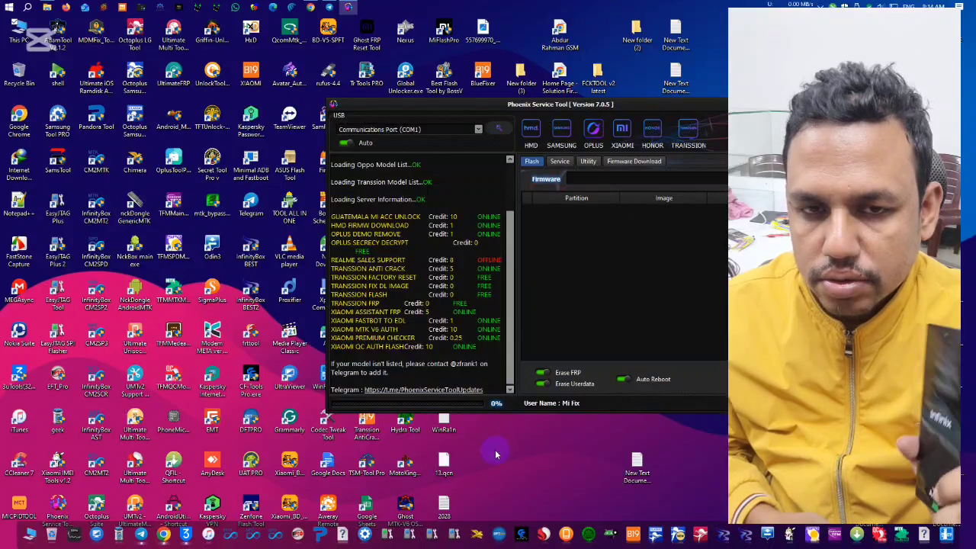
right_click(496, 335)
left_click(528, 363)
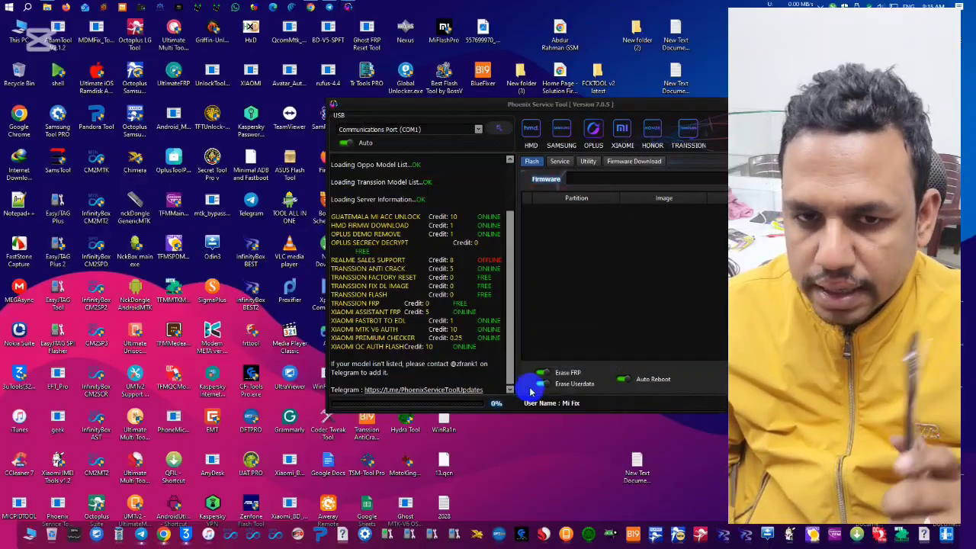
right_click(504, 342)
left_click(530, 365)
right_click(517, 339)
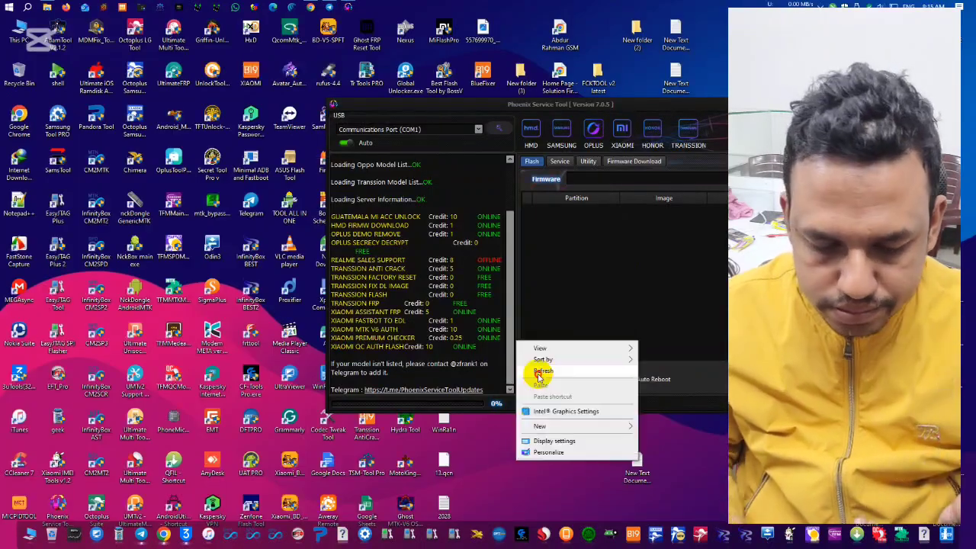
left_click(538, 367)
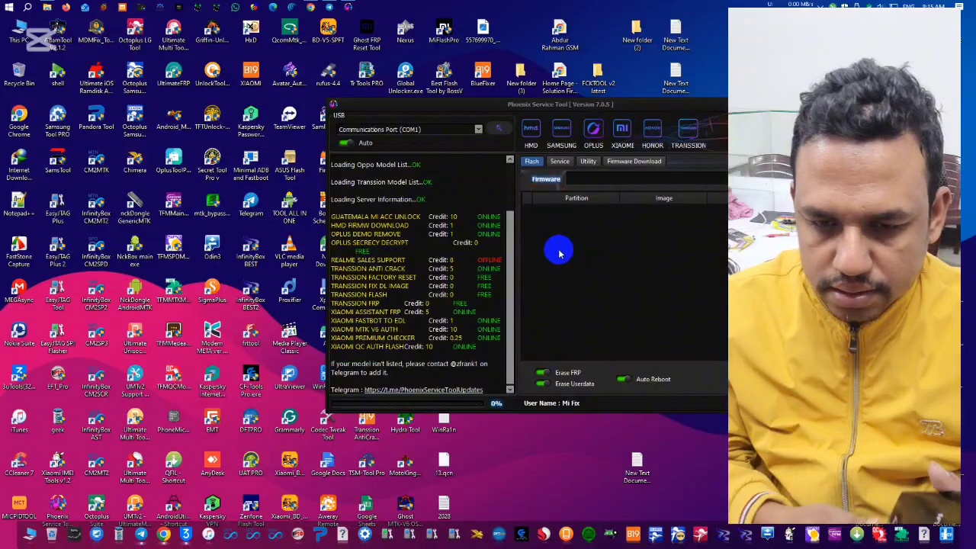
left_click_drag(595, 104, 574, 101)
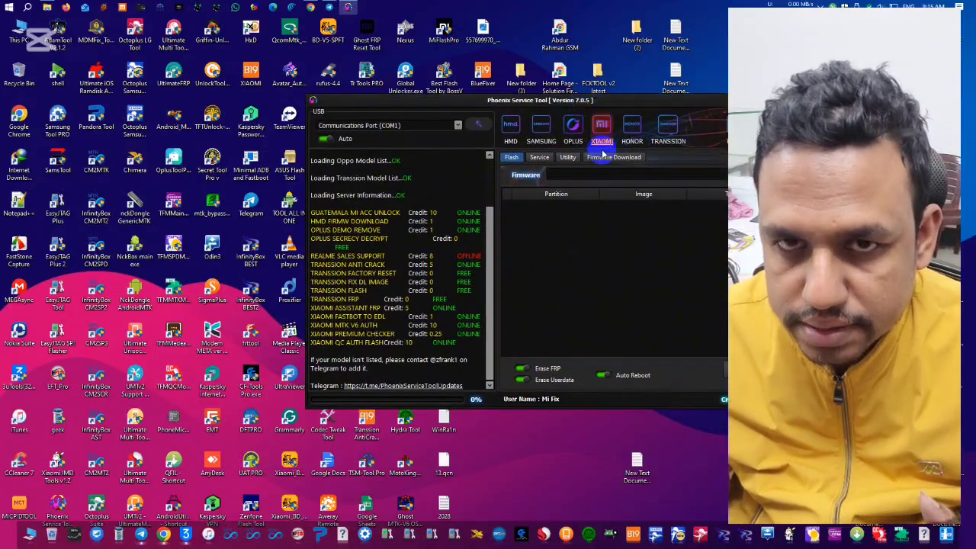
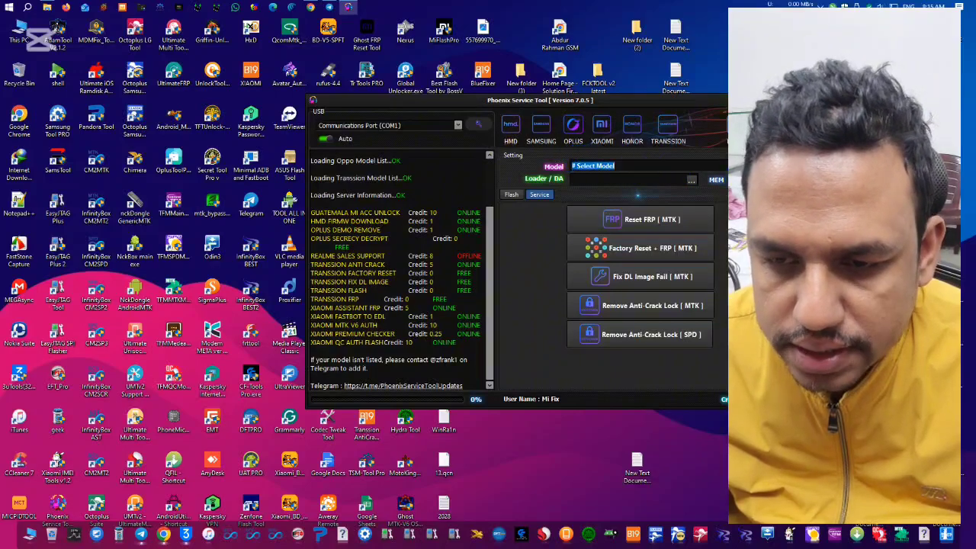
Step: Choose Infinix Hot 50 Pro Plus (X6880) as the Transsion phone model
left_click(609, 166)
scroll(656, 217, "down", 5)
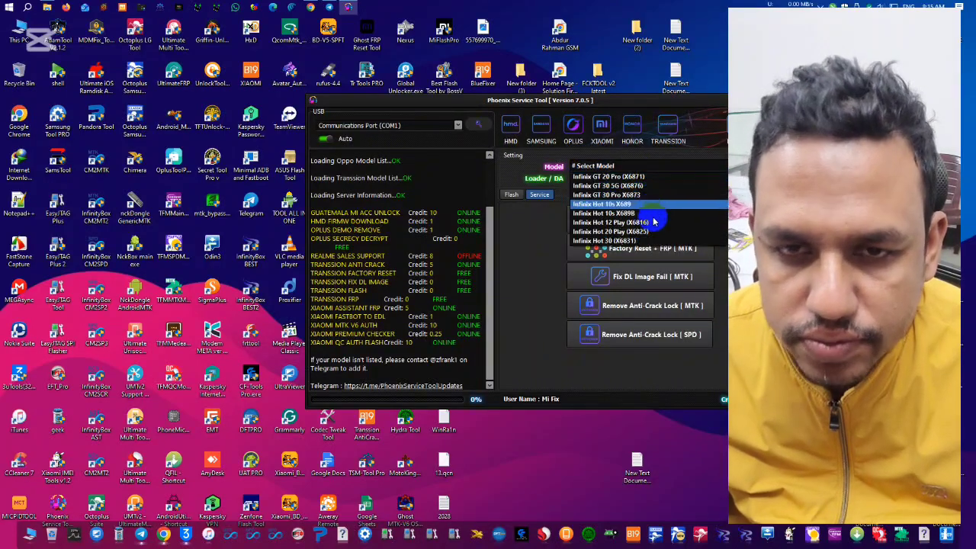
scroll(654, 221, "down", 2)
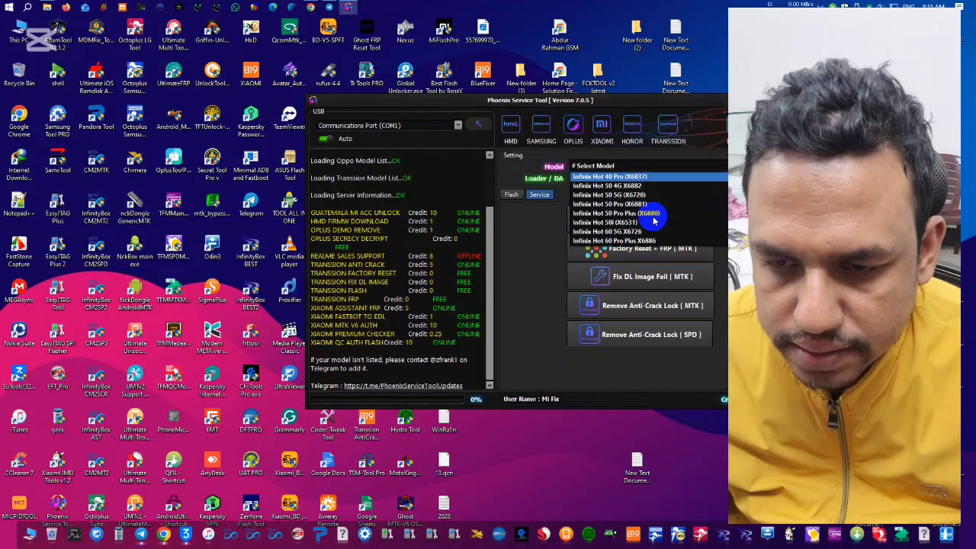
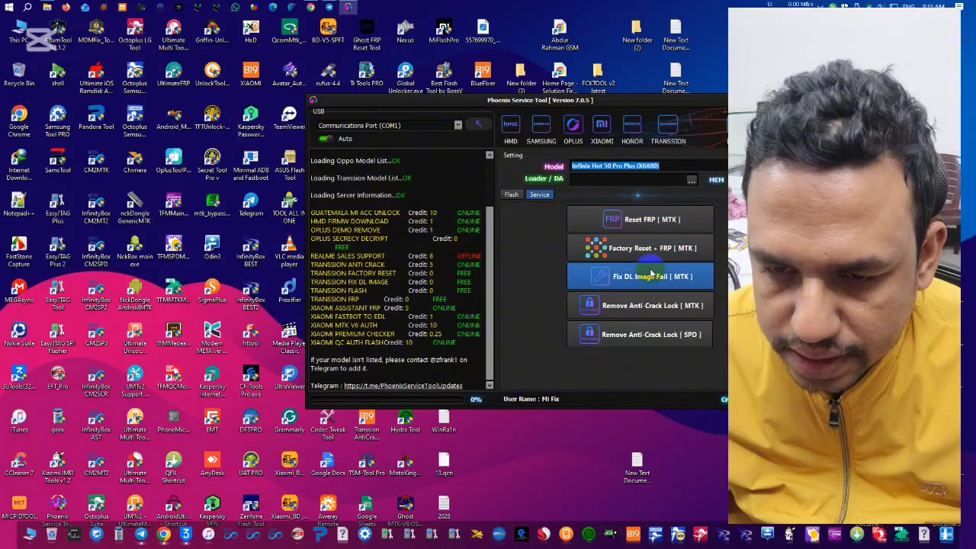
Step: Load the X6880-15.1.1.108(OP001PF001AZ) folder from F:\File Download as the firmware for flashing
left_click(512, 194)
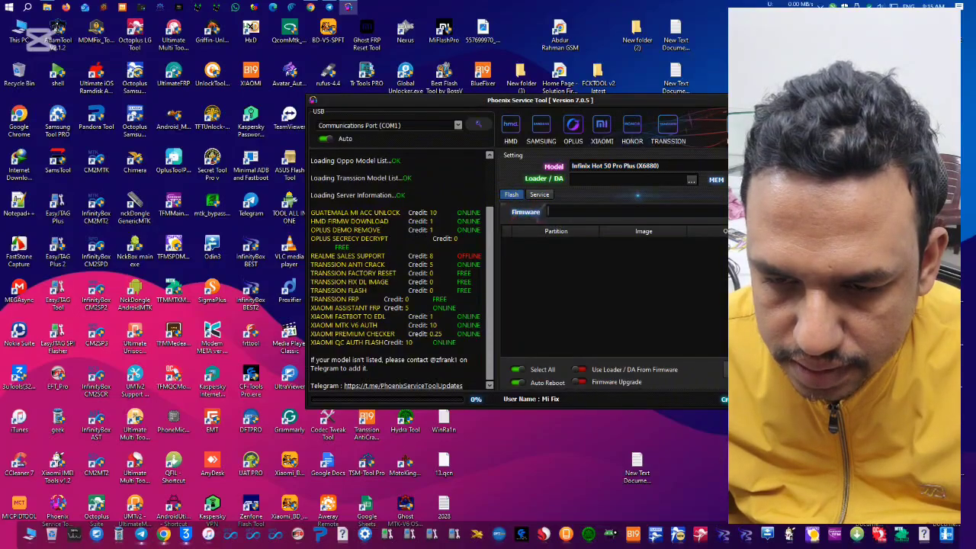
left_click(664, 215)
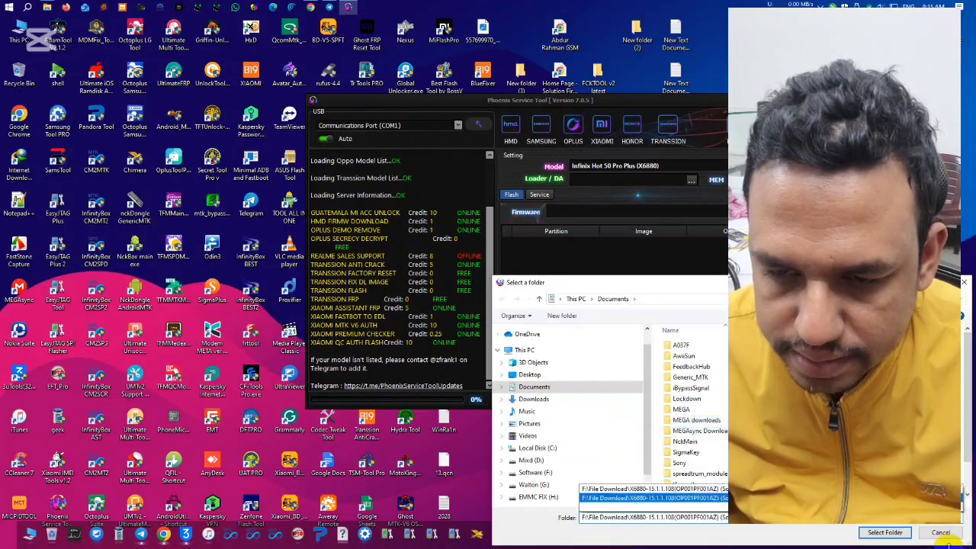
left_click(884, 532)
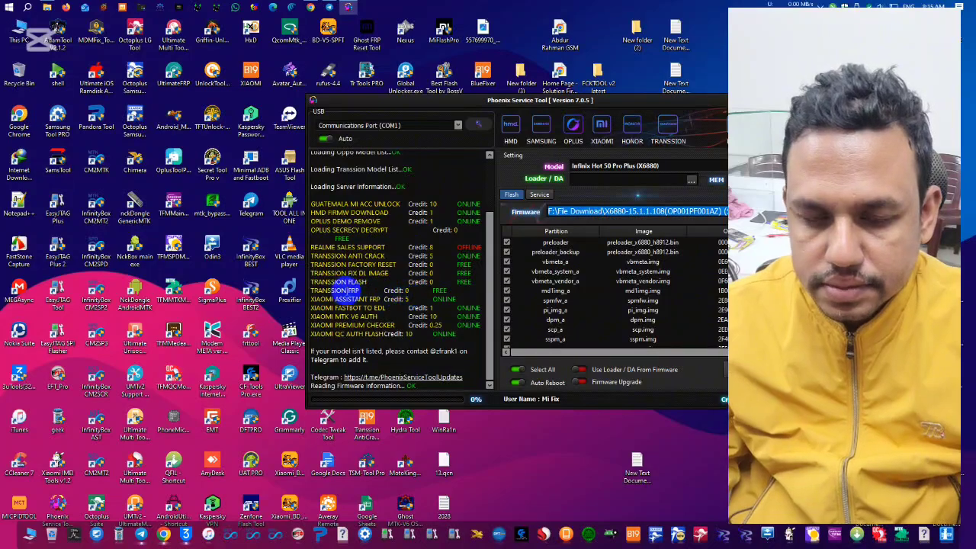
Step: Try to flash all selected firmware partitions to the phone without a custom loader and check the log
left_click_drag(324, 290, 408, 284)
left_click_drag(341, 273, 431, 283)
left_click_drag(348, 264, 470, 274)
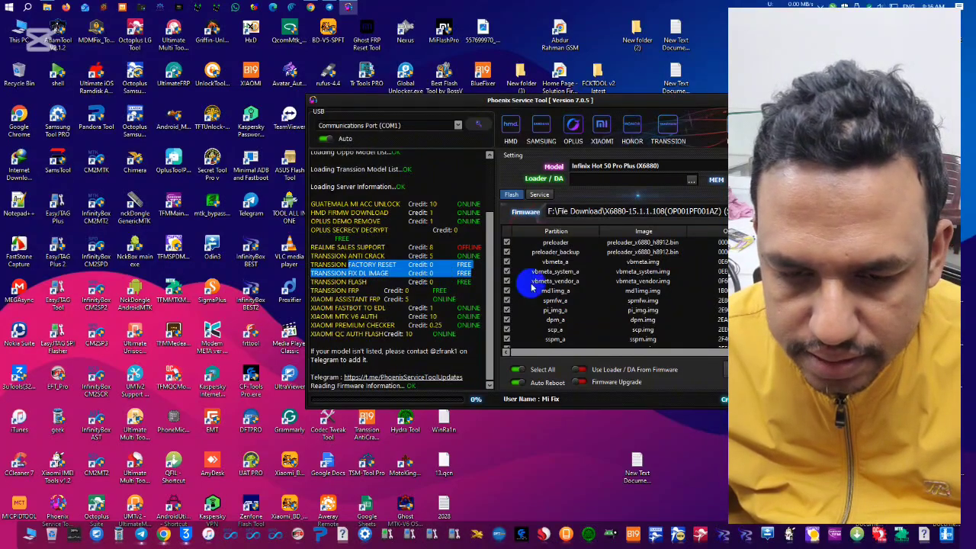
left_click(725, 369)
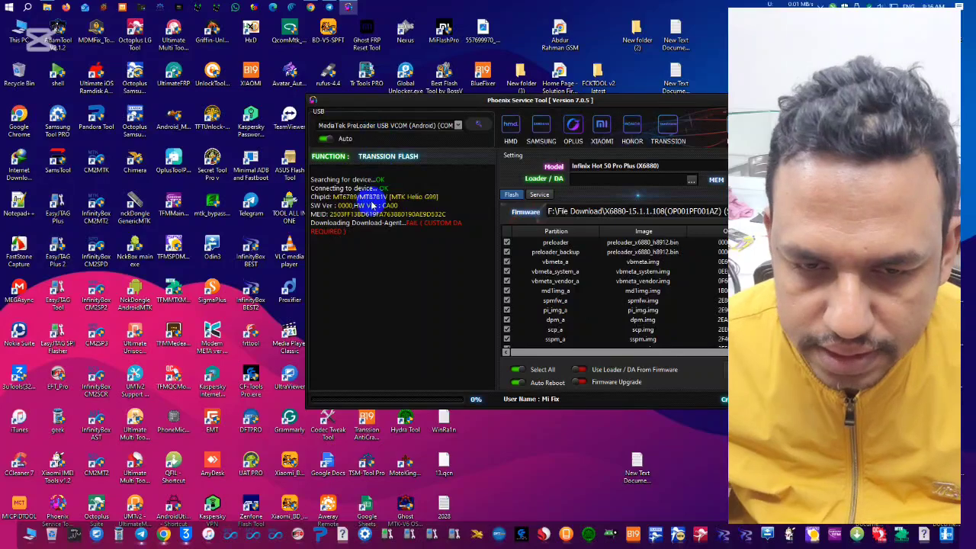
left_click_drag(313, 223, 411, 226)
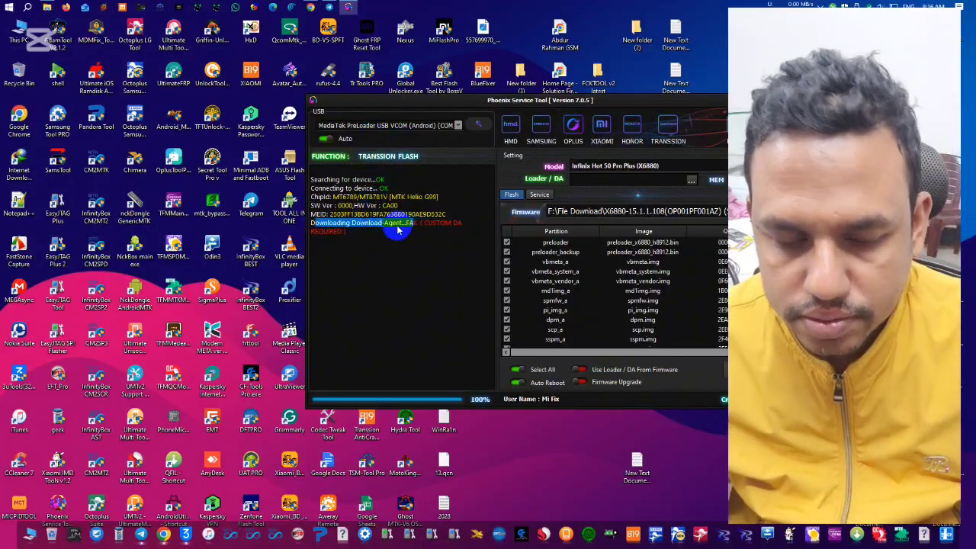
Step: Load DA_BR.bin from the firmware's download_agent folder as the custom Loader / DA file
left_click(690, 180)
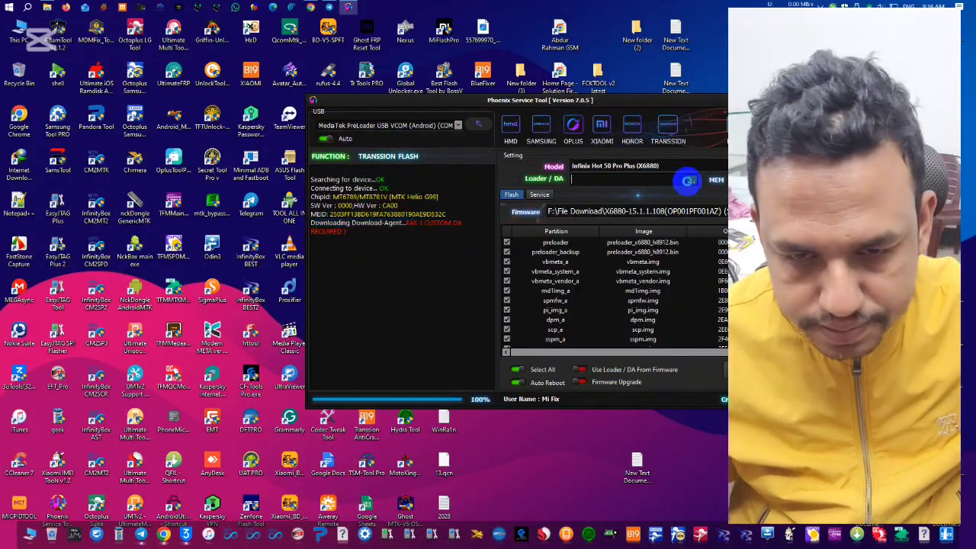
scroll(489, 231, "down", 3)
scroll(490, 231, "down", 3)
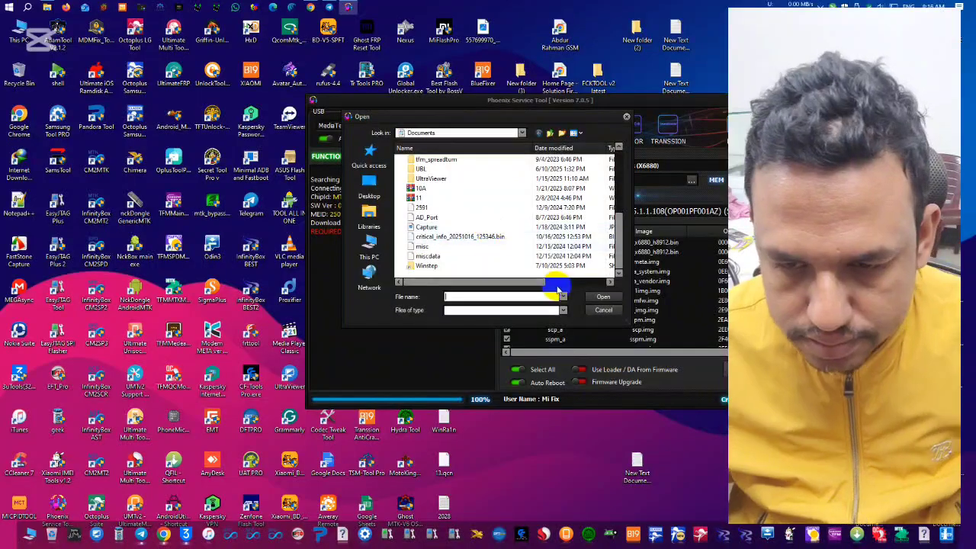
right_click(471, 297)
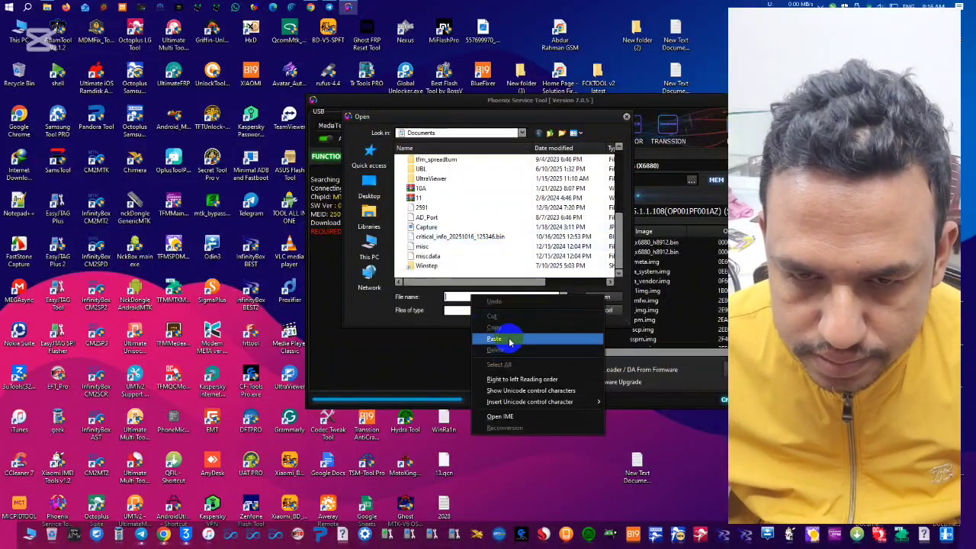
left_click(499, 339)
left_click(603, 297)
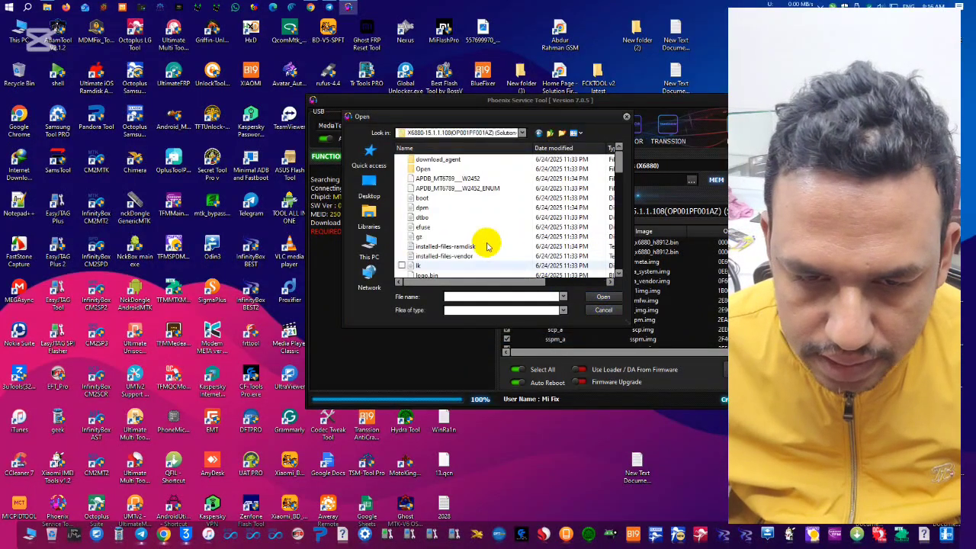
scroll(486, 244, "down", 3)
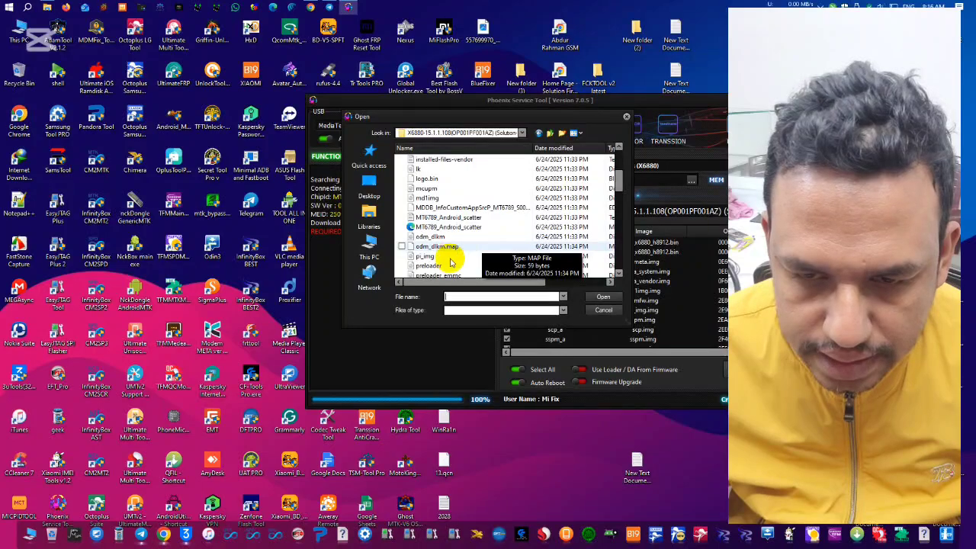
scroll(449, 255, "up", 3)
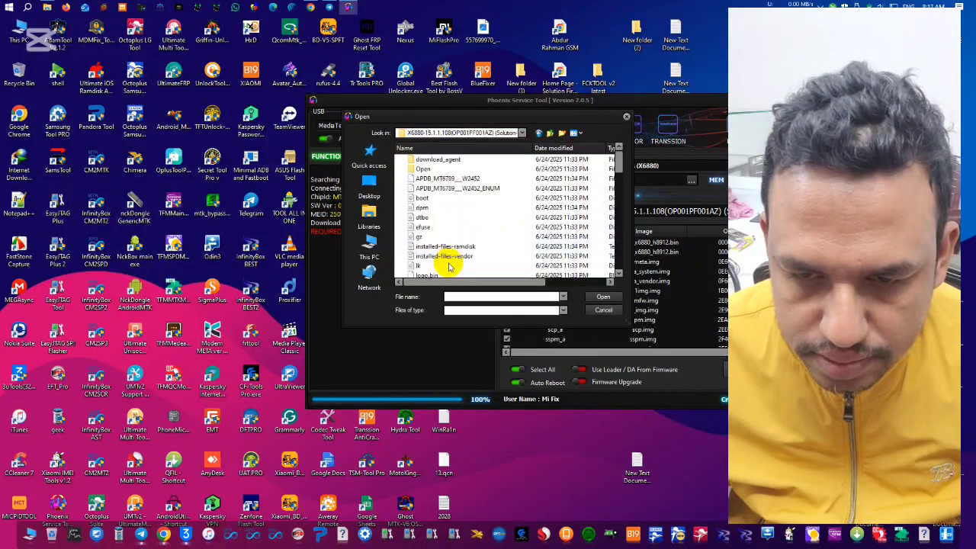
double_click(450, 160)
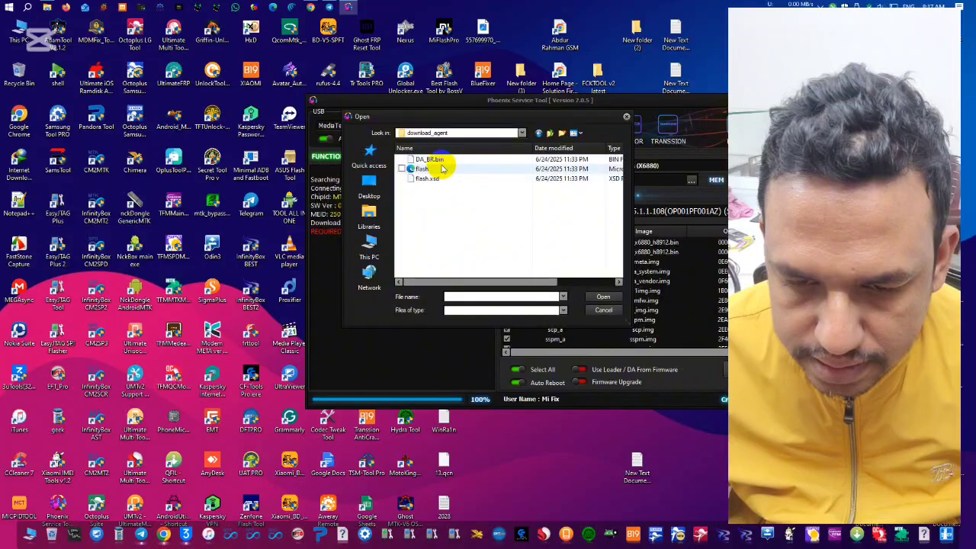
double_click(436, 160)
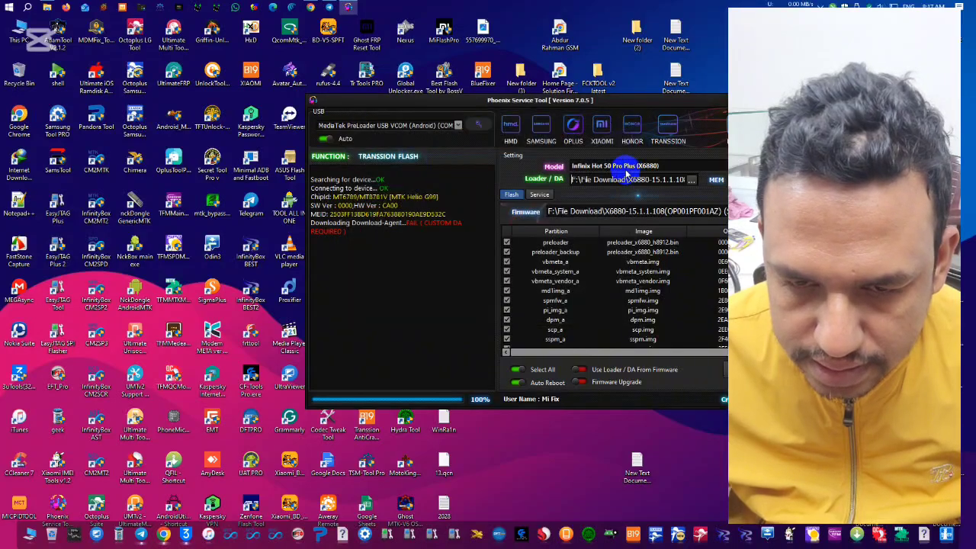
left_click(526, 214)
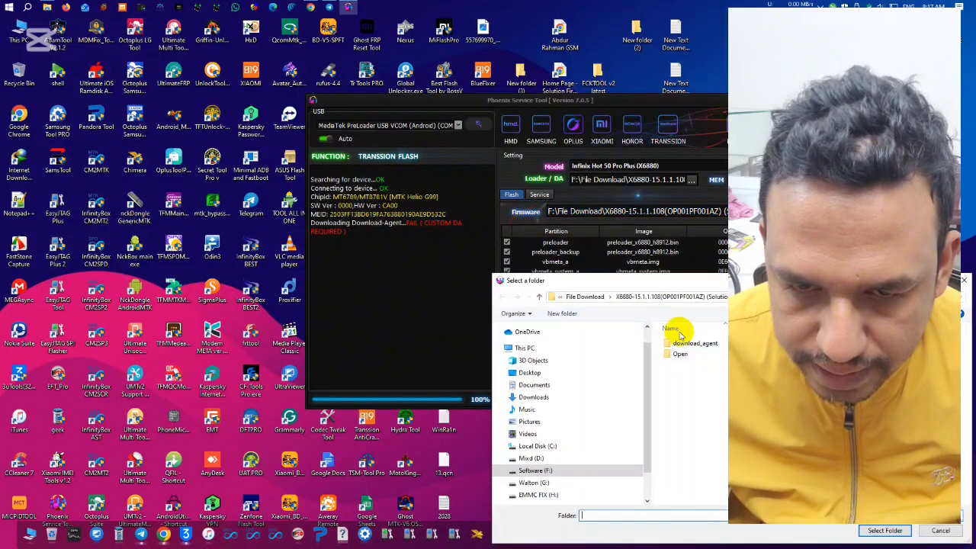
double_click(680, 343)
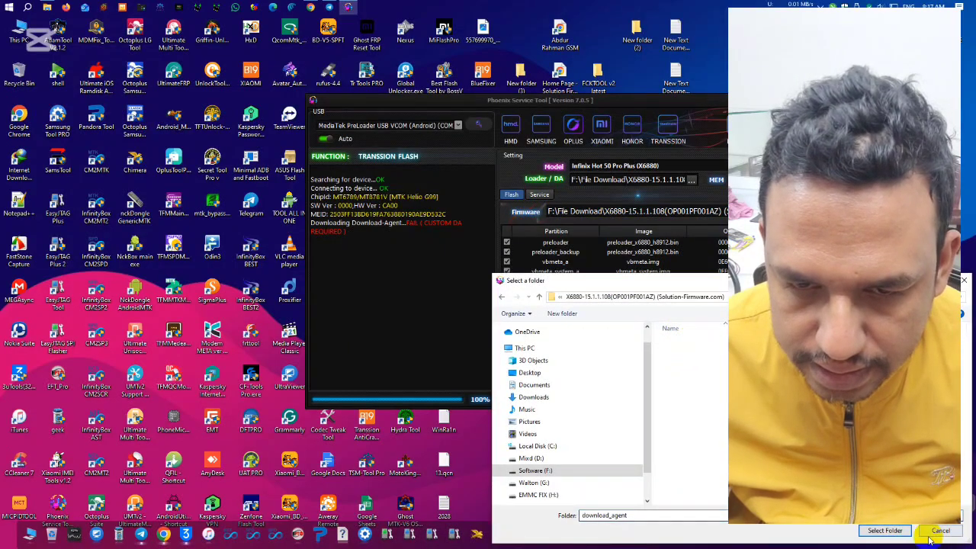
left_click(895, 531)
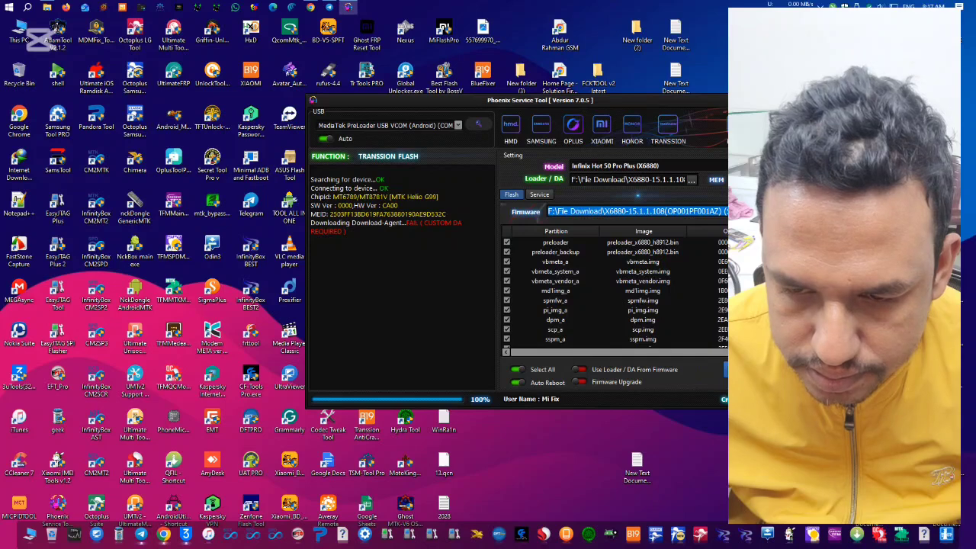
Step: Enable Firmware Upgrade, start flashing the phone with the custom DA, and check the log
left_click(583, 381)
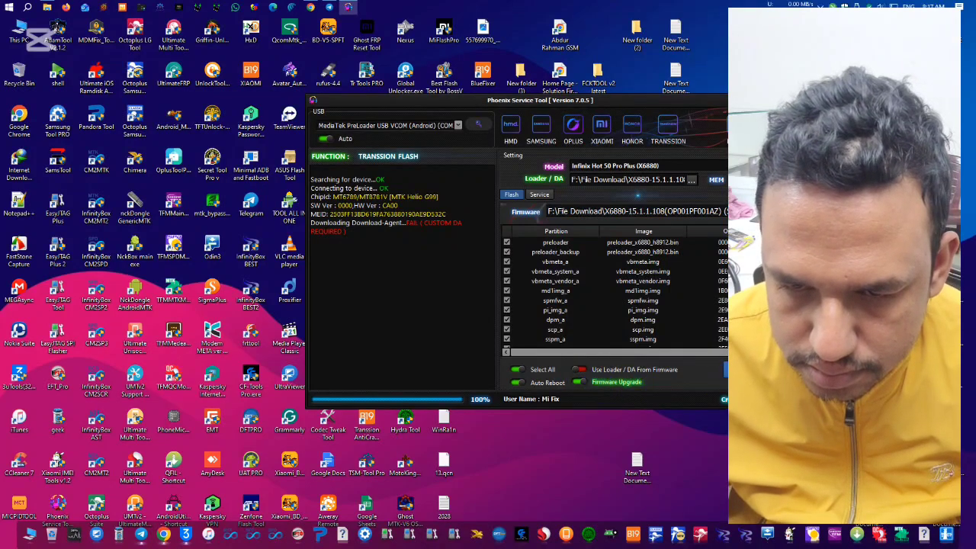
left_click(726, 370)
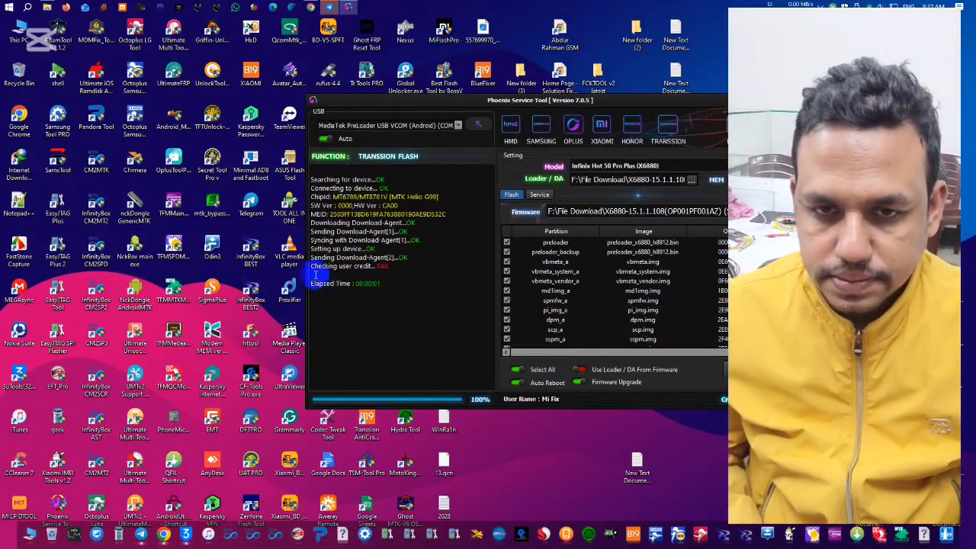
left_click_drag(313, 263, 399, 268)
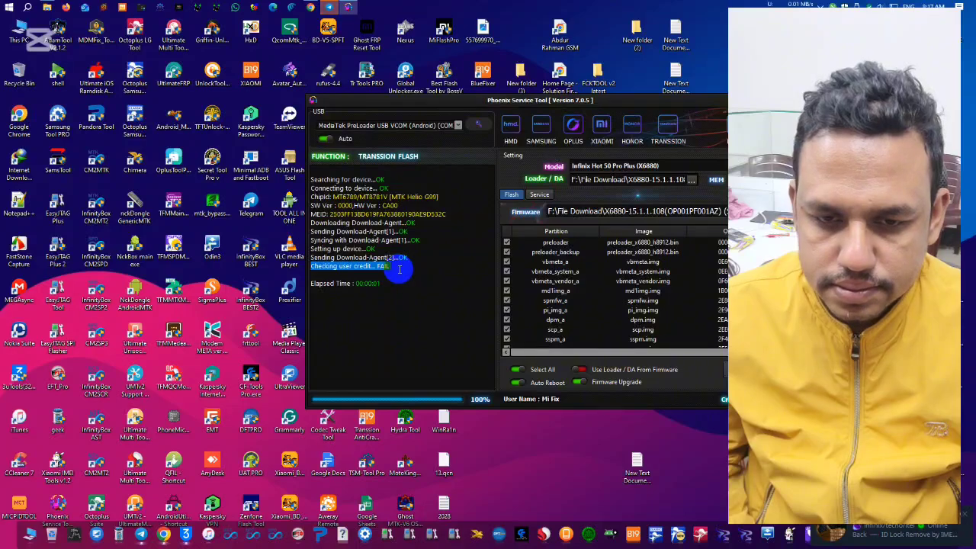
left_click(399, 268)
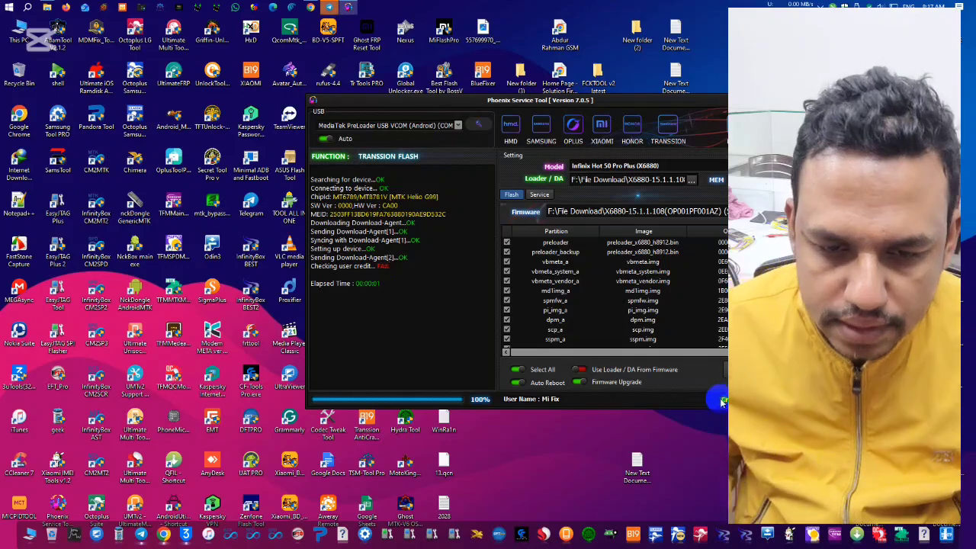
Step: Examine the download-agent and user credit check lines in the flash log
right_click(645, 430)
left_click(667, 458)
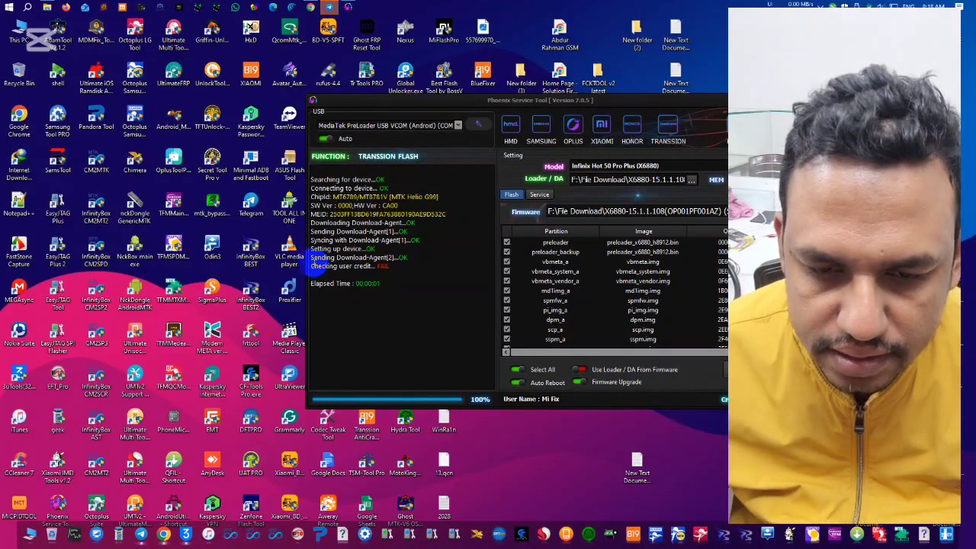
left_click_drag(317, 257, 331, 222)
left_click(373, 246)
left_click_drag(379, 279, 317, 237)
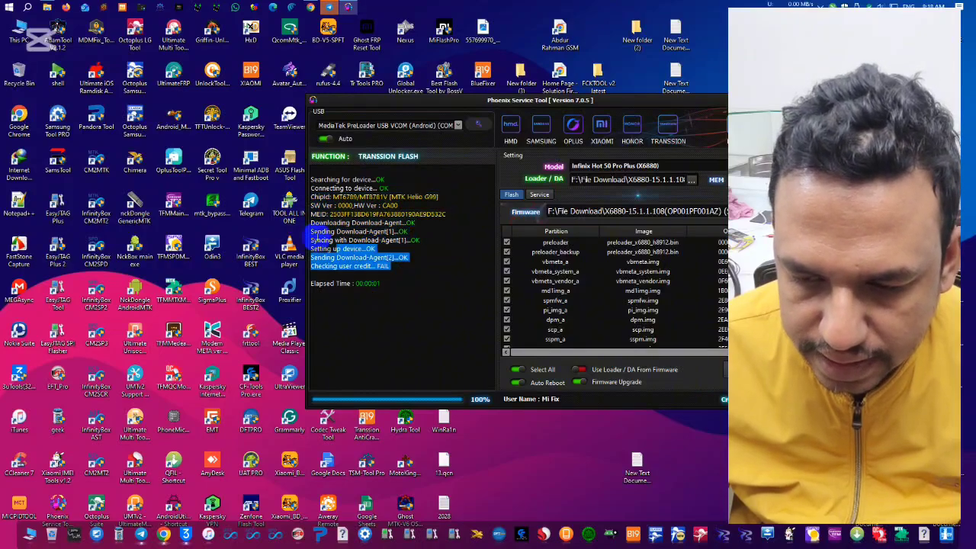
left_click(388, 273)
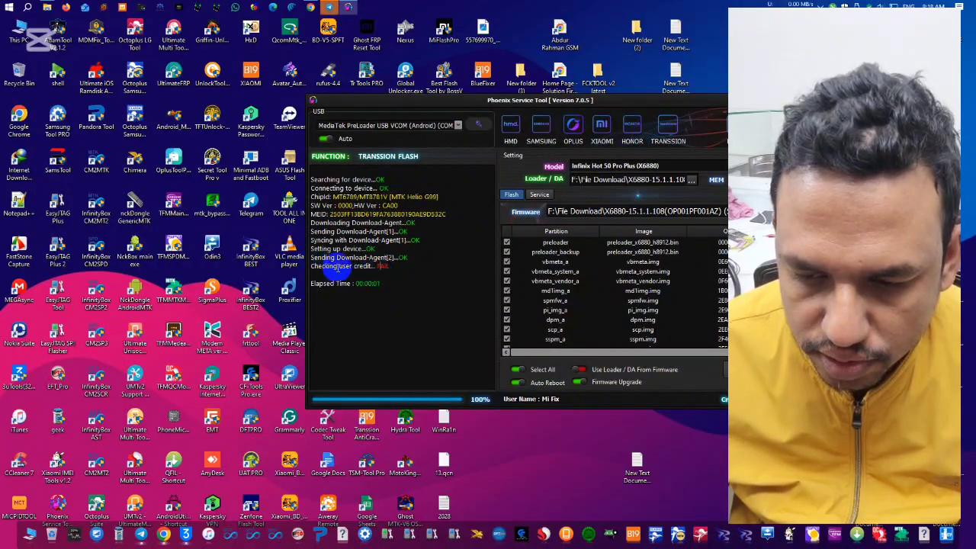
left_click_drag(313, 266, 393, 266)
left_click_drag(337, 258, 397, 266)
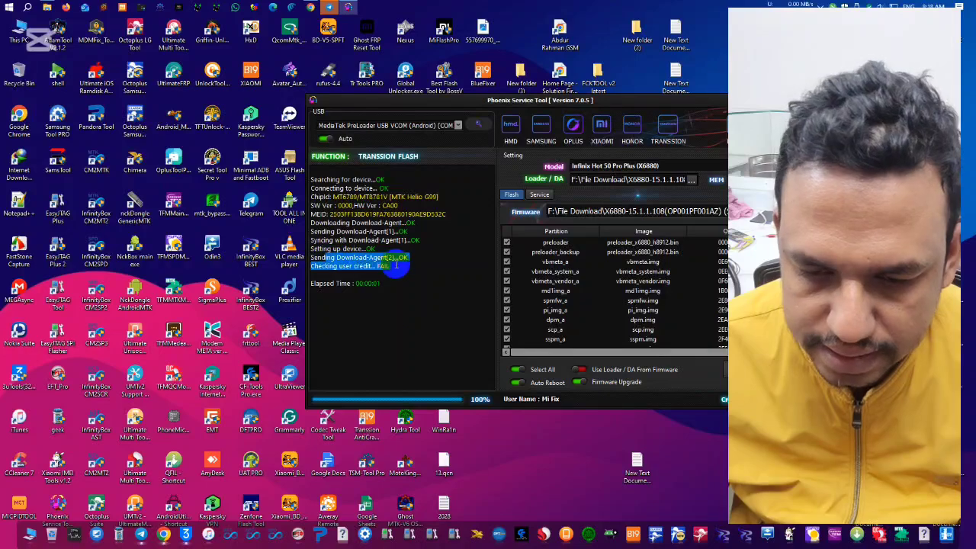
left_click(397, 265)
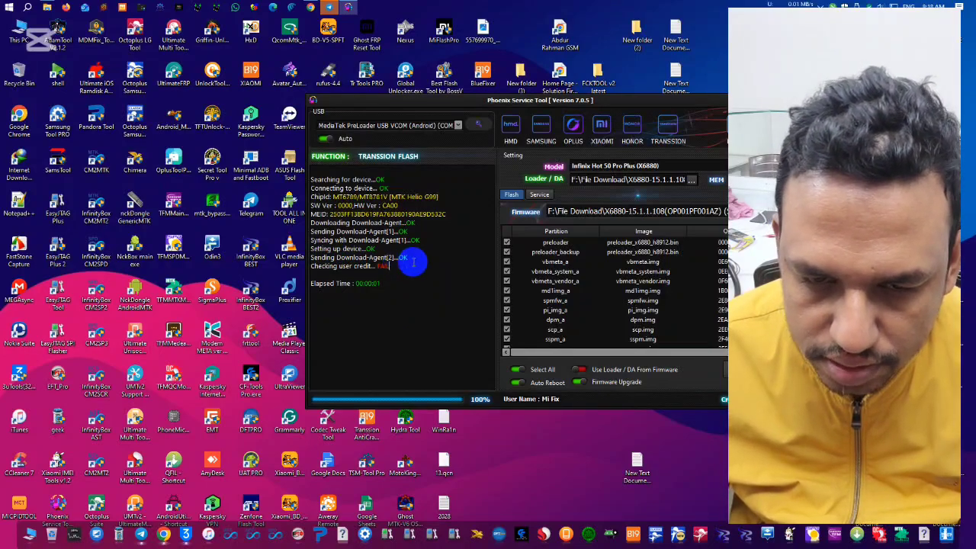
Step: Retry flashing the phone with the loaded custom DA and recheck the user credit line in the log
left_click(747, 370)
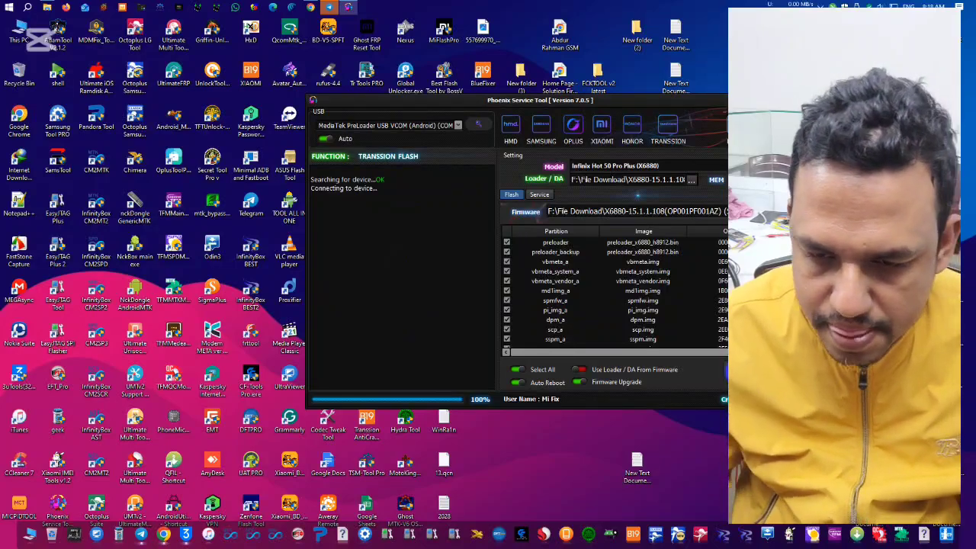
right_click(497, 448)
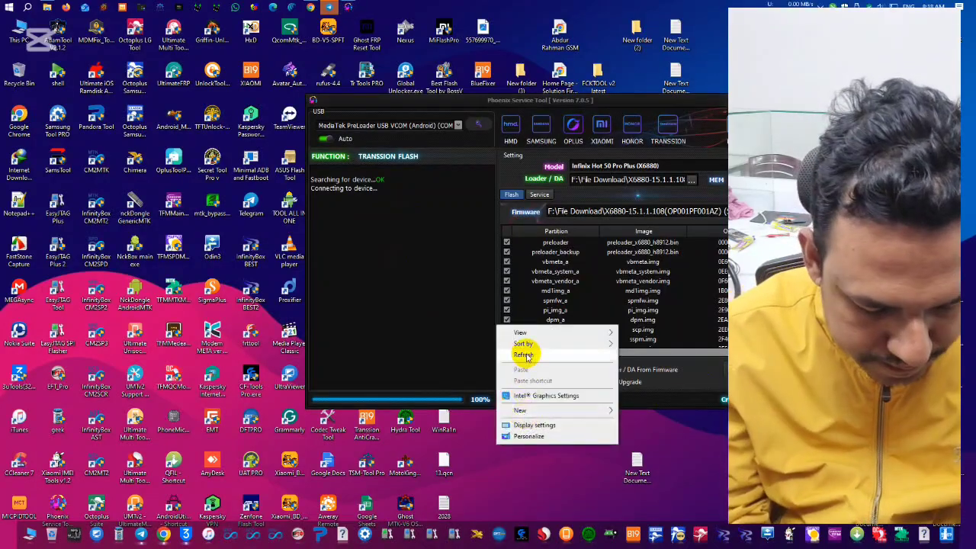
left_click(526, 356)
right_click(526, 461)
left_click(547, 371)
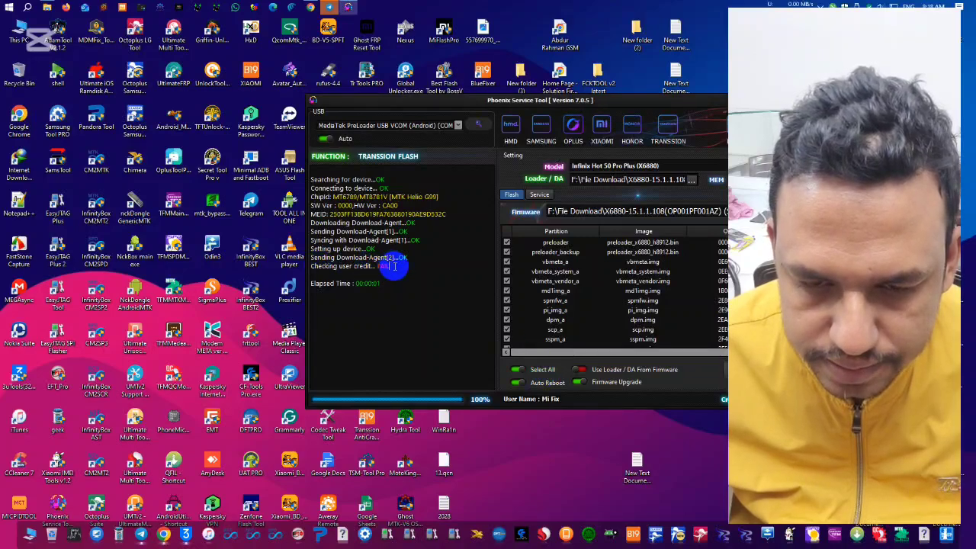
left_click_drag(394, 266, 338, 257)
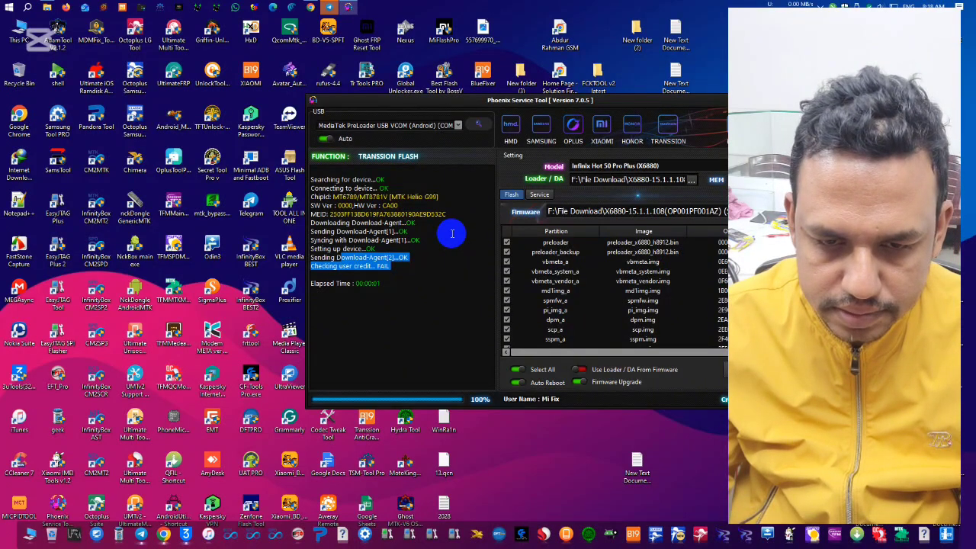
left_click(715, 376)
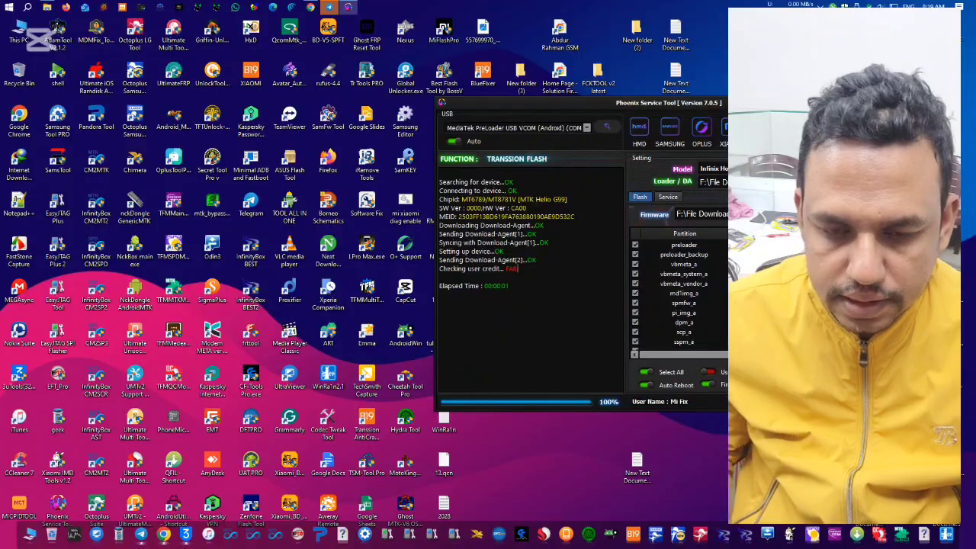
Step: Close Phoenix Service Tool, launch TFMToolPro from the desktop, and sign in with the remembered account credentials
left_click(894, 102)
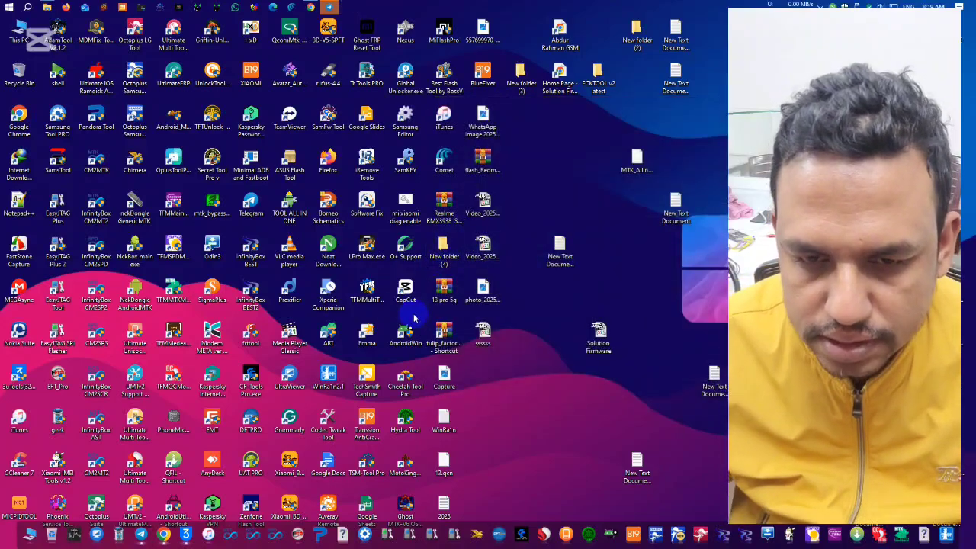
left_click(373, 292)
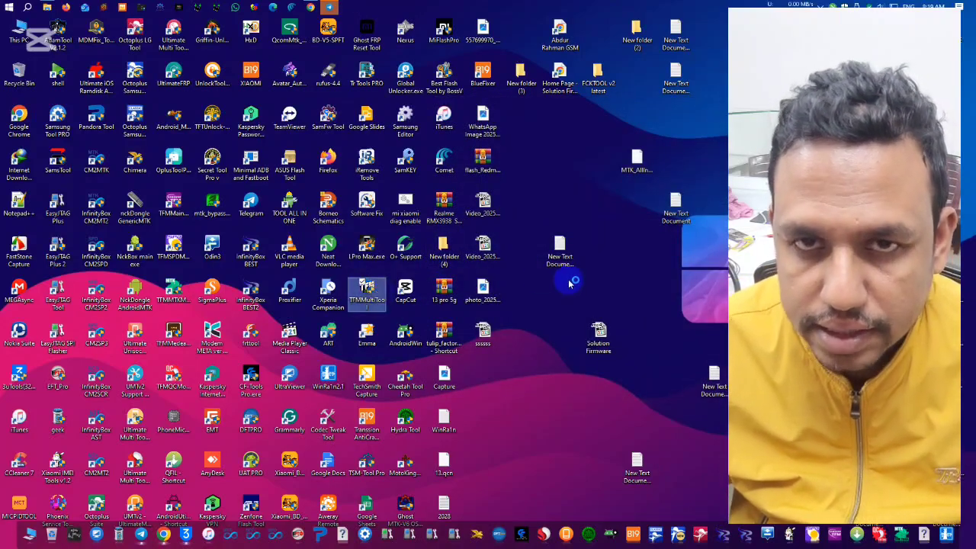
right_click(653, 233)
left_click(660, 270)
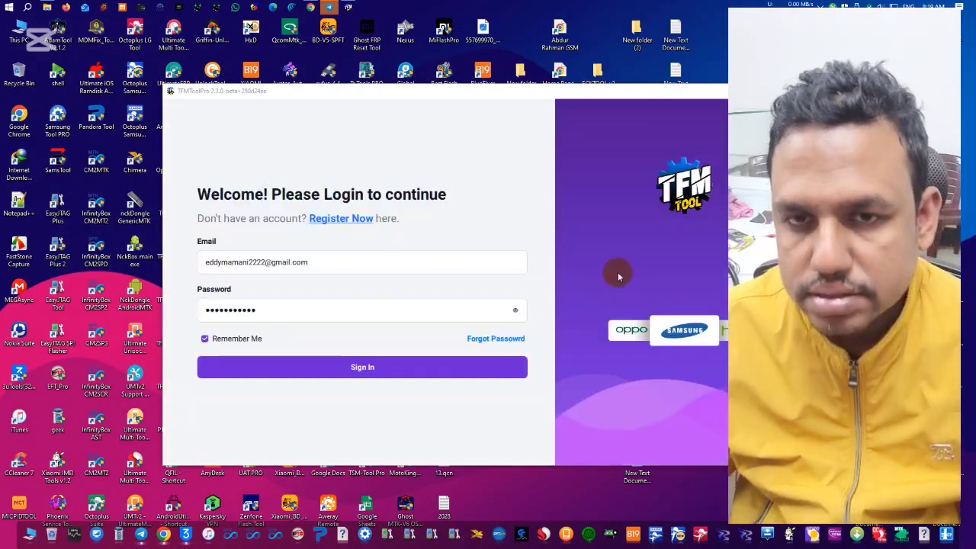
left_click(449, 367)
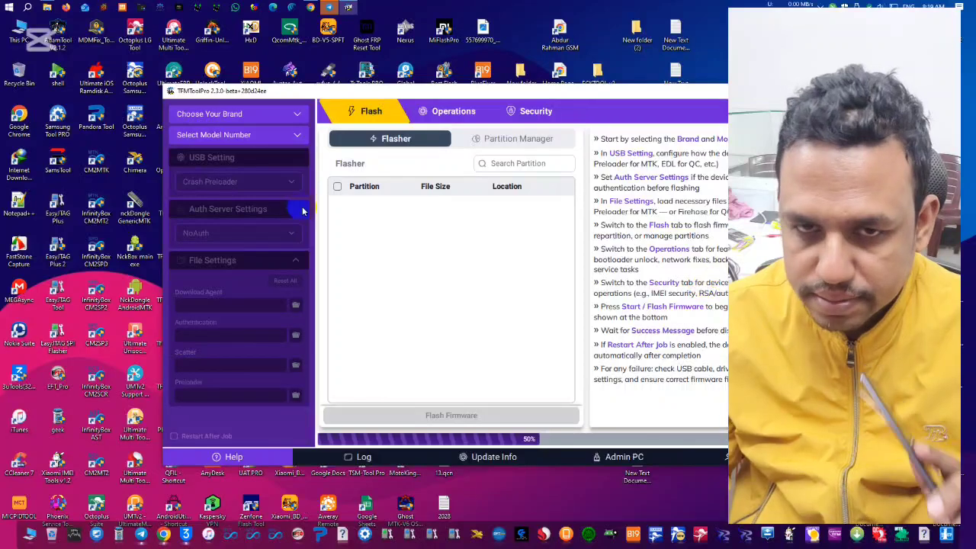
Step: Set the brand to Infinix and the model to Hot 50 Pro+ 4G (X6880), keeping Tecno/Infinix/Itel Auth
left_click(250, 114)
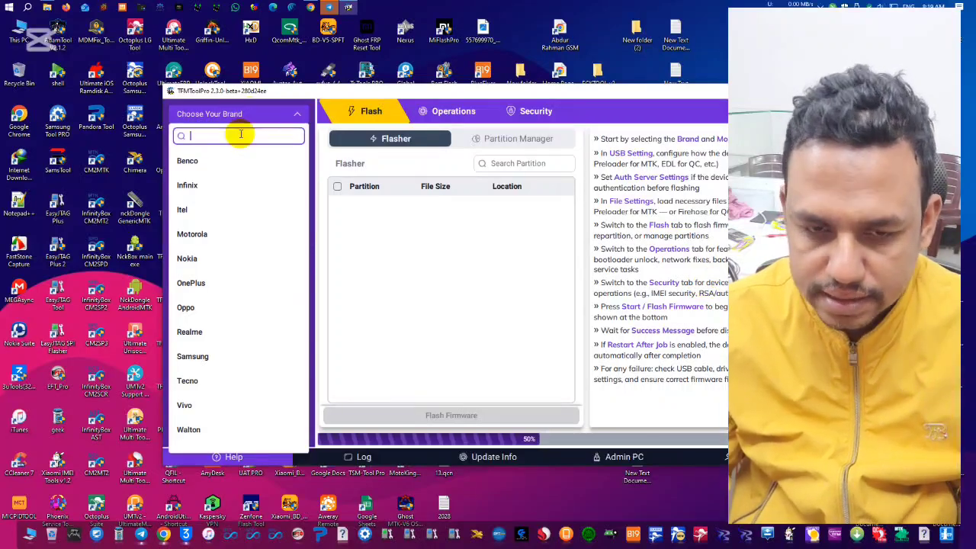
left_click(190, 185)
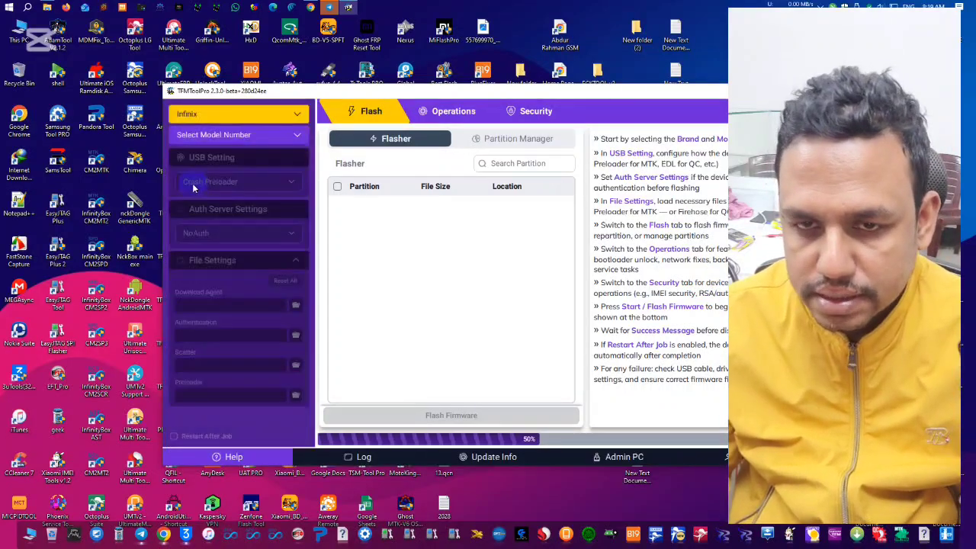
left_click(218, 135)
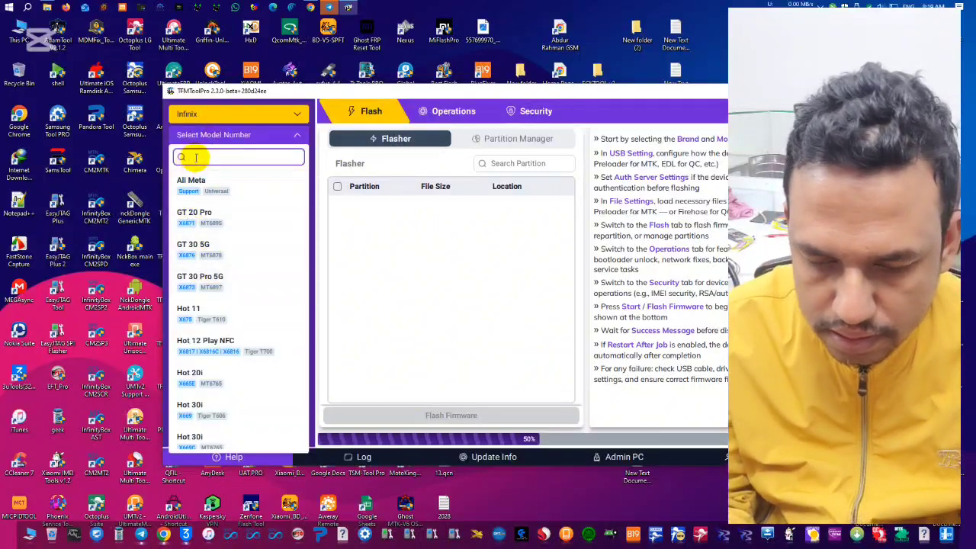
type("x")
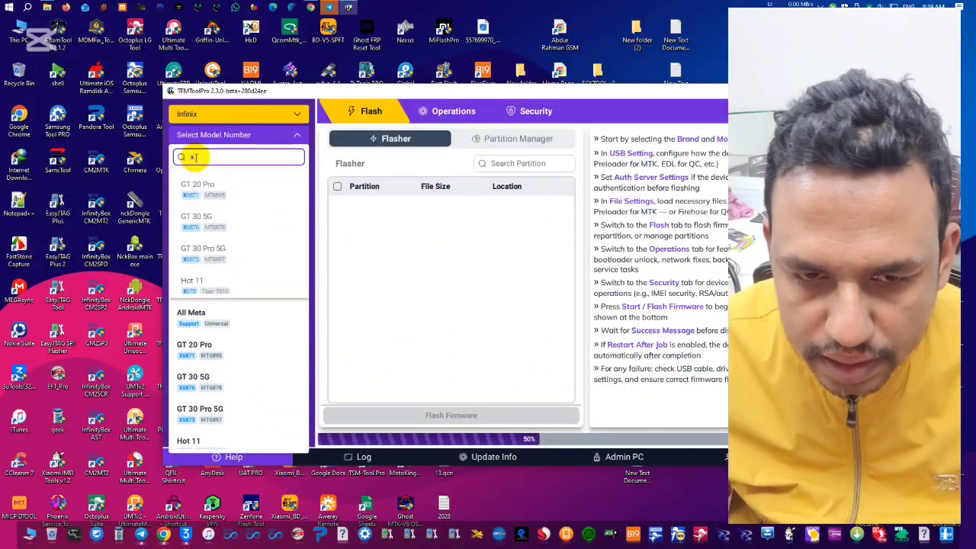
type("6")
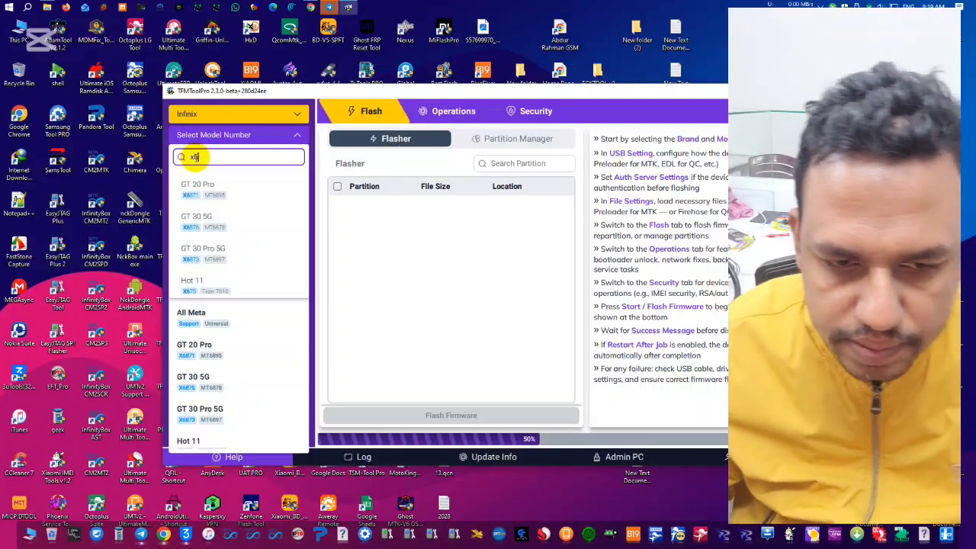
type("88")
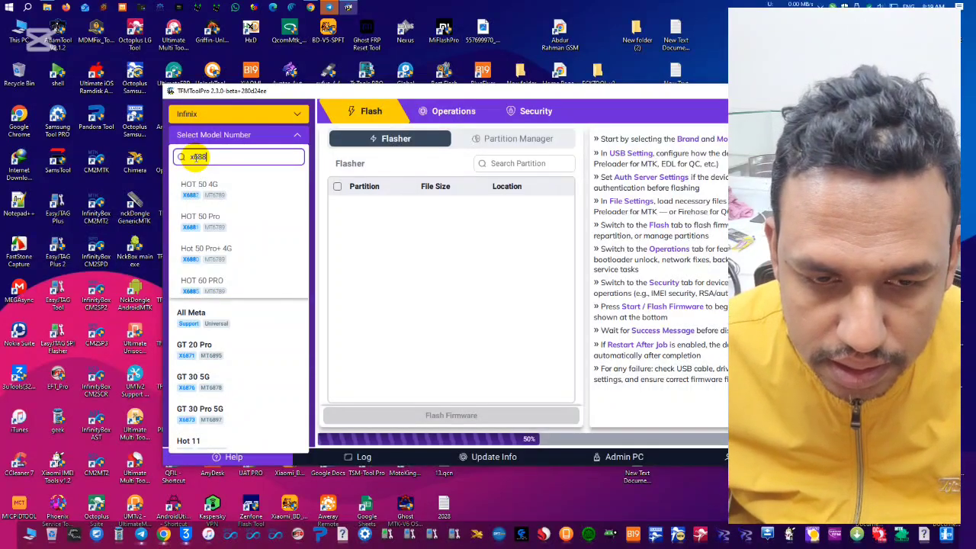
type("0")
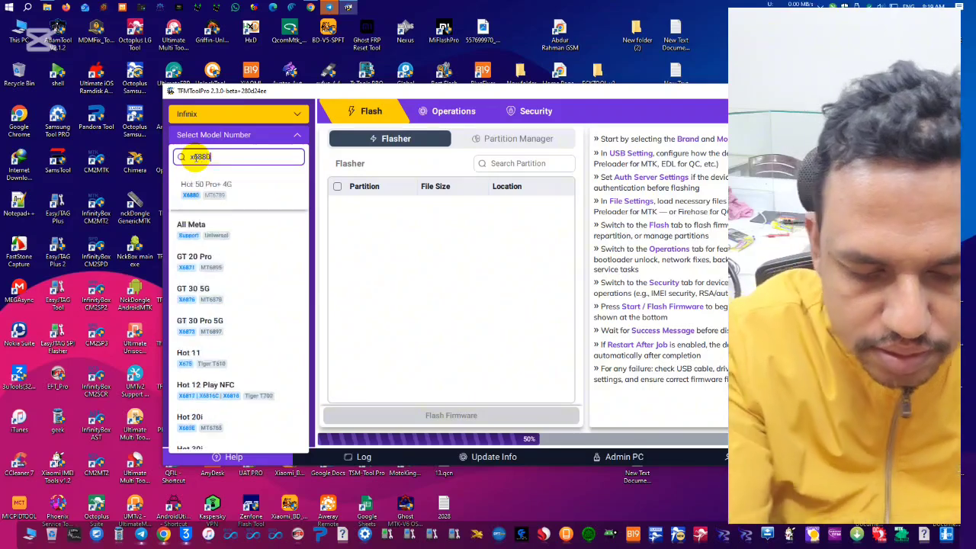
left_click(198, 188)
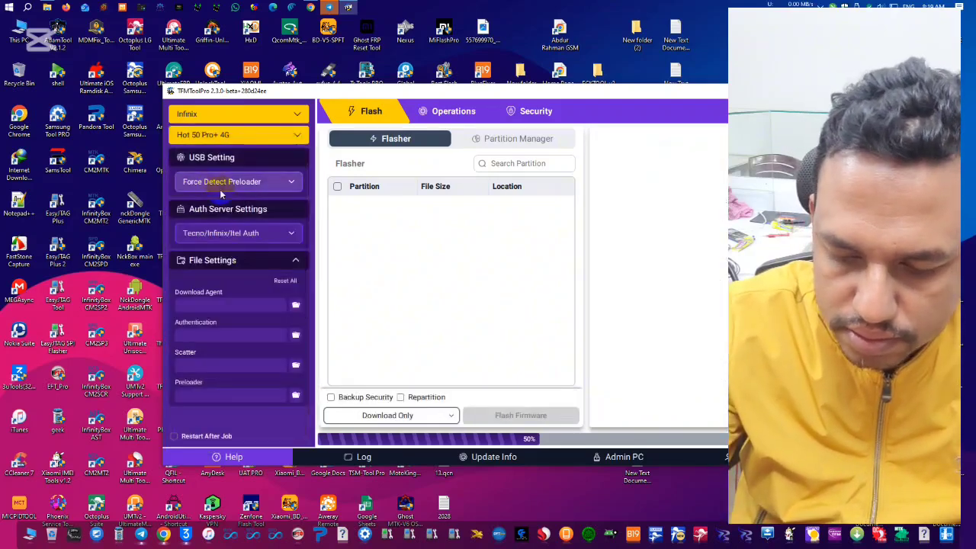
left_click(288, 235)
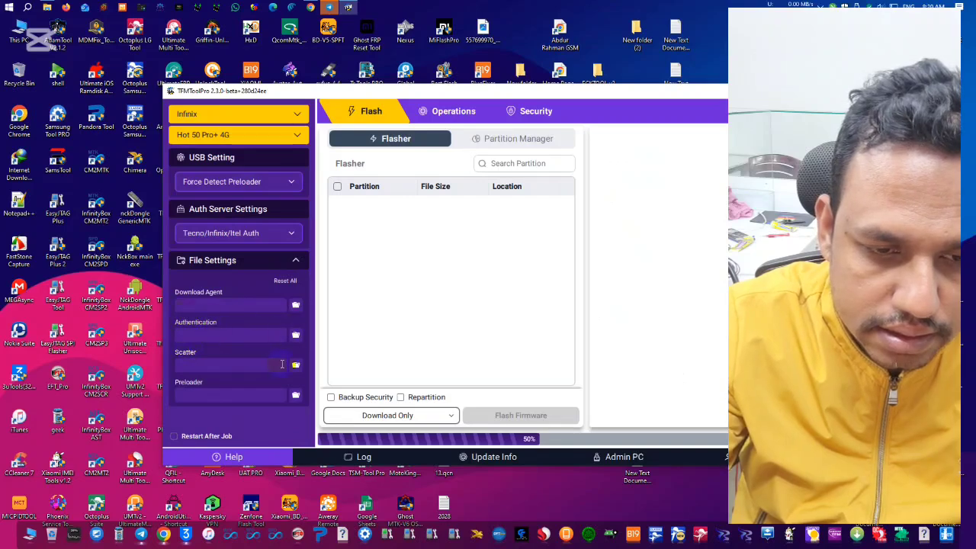
Step: Load MT6789_Android_scatter.xml from the X6880-15.1.1.108 firmware folder as the scatter file and review the selected partitions
left_click(296, 365)
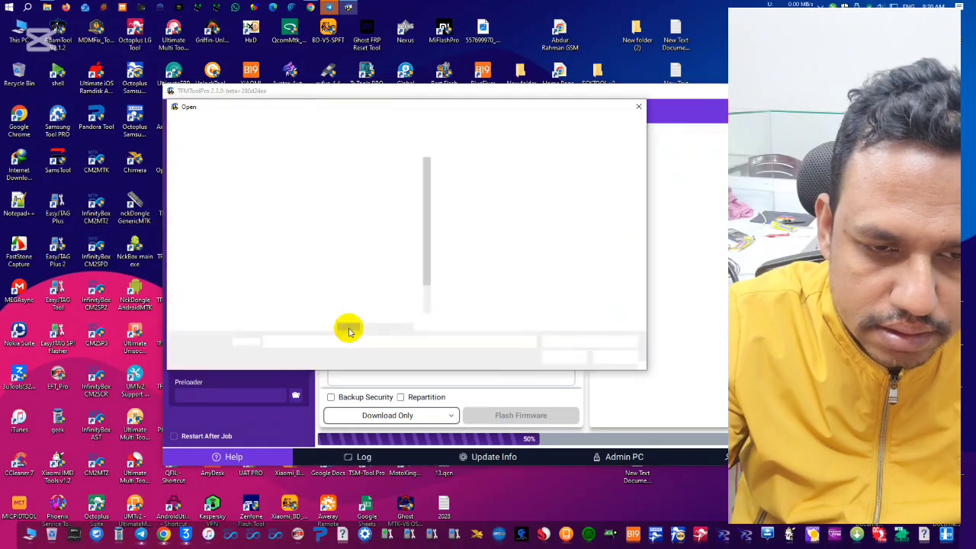
right_click(363, 341)
left_click(385, 387)
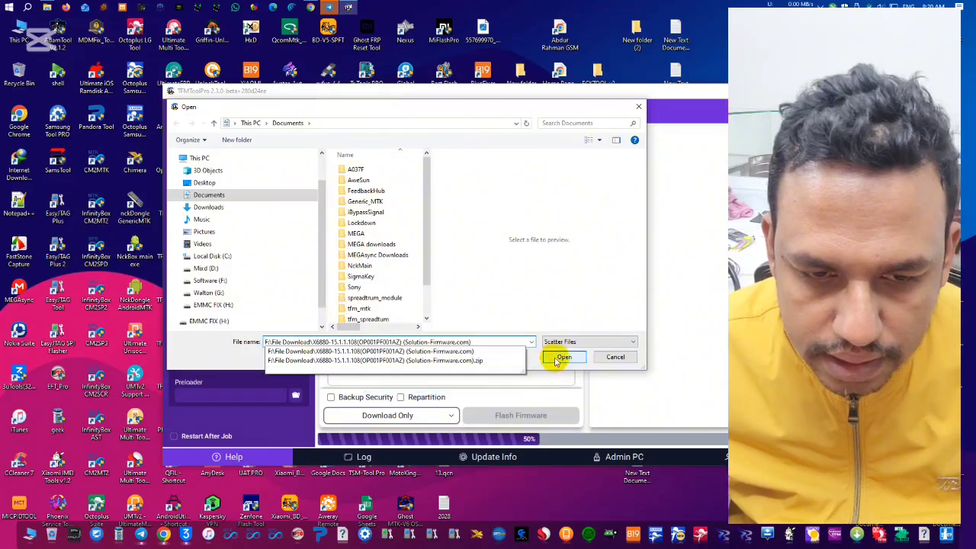
left_click(562, 357)
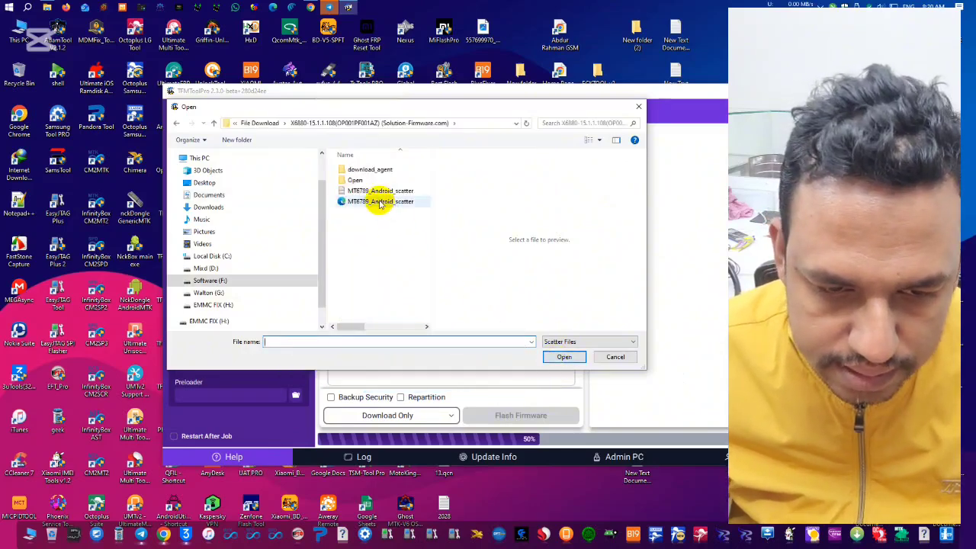
double_click(381, 203)
scroll(395, 285, "down", 15)
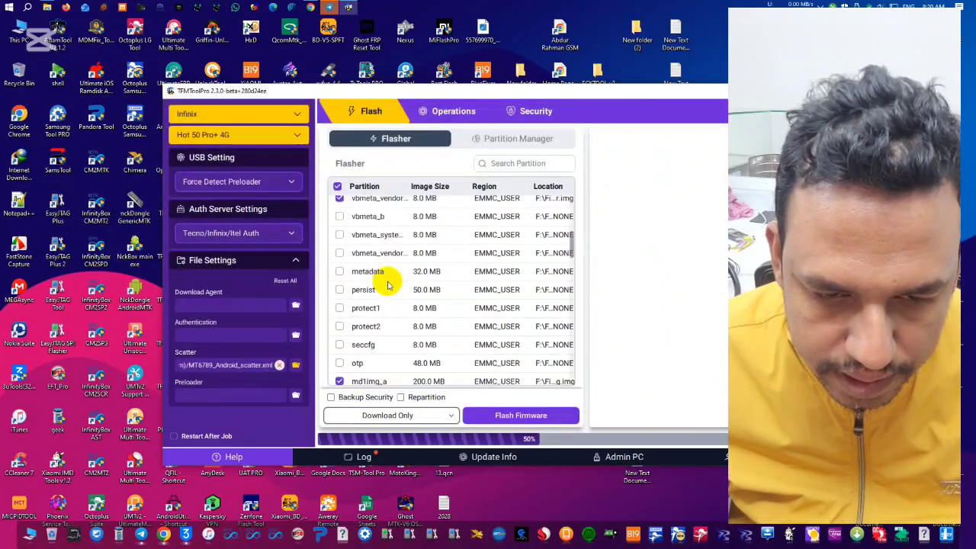
scroll(384, 280, "down", 1)
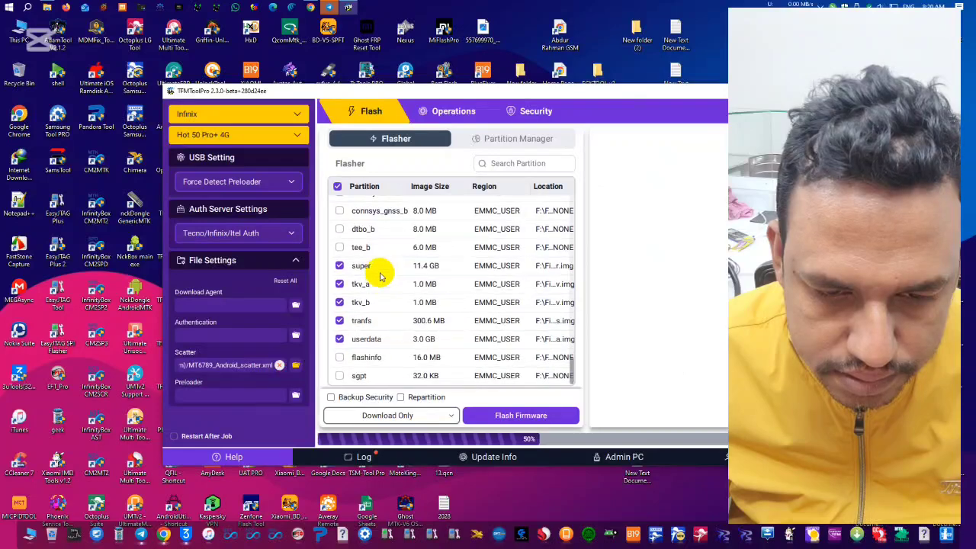
Step: Flash the selected partitions in Firmware Upgrade mode and accept the credit agreement
left_click(442, 416)
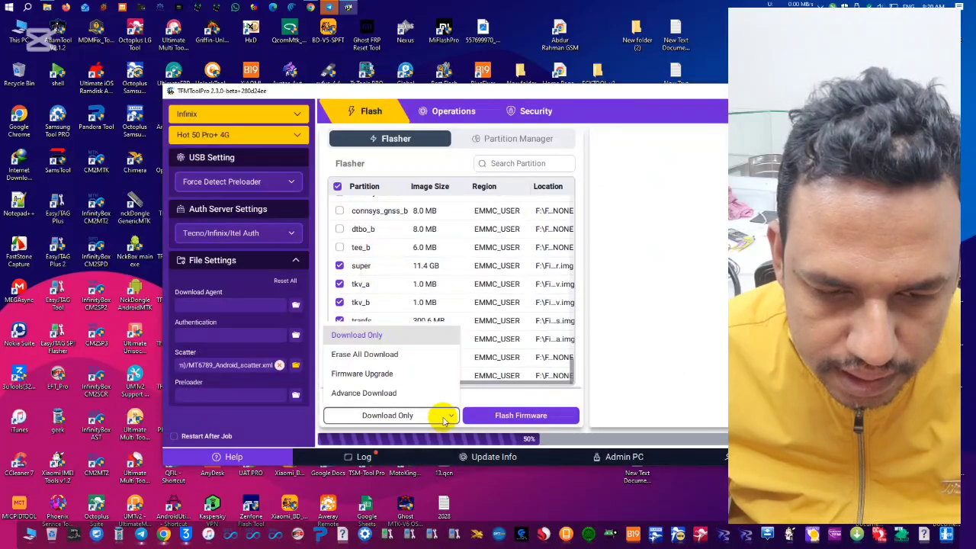
left_click(379, 375)
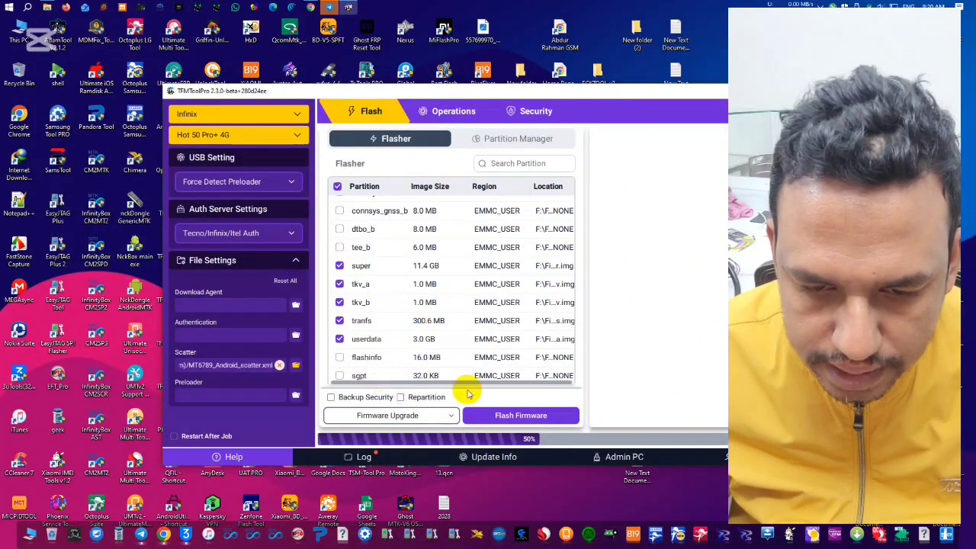
left_click(531, 416)
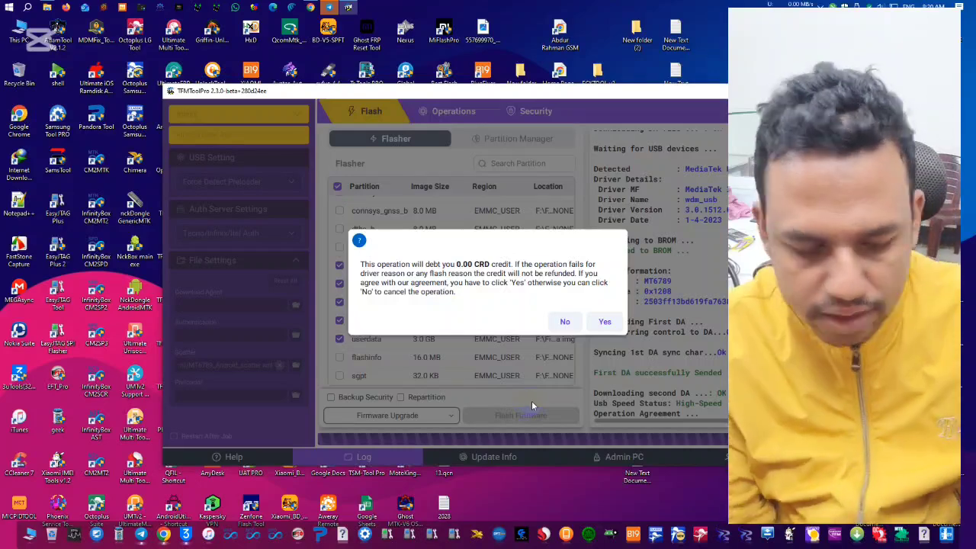
left_click(614, 323)
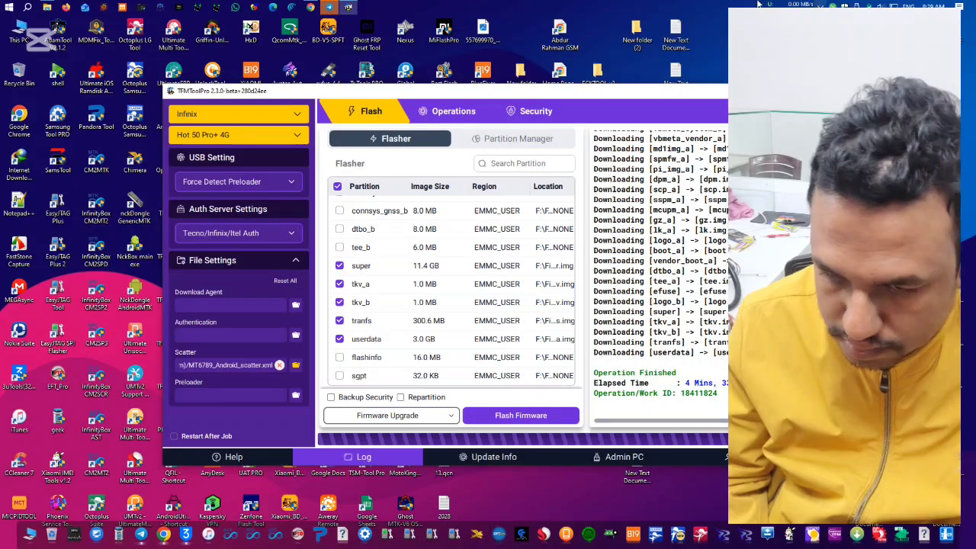
Step: Look through the available meta operations, security functions, and partition manager for the selected model
left_click(436, 114)
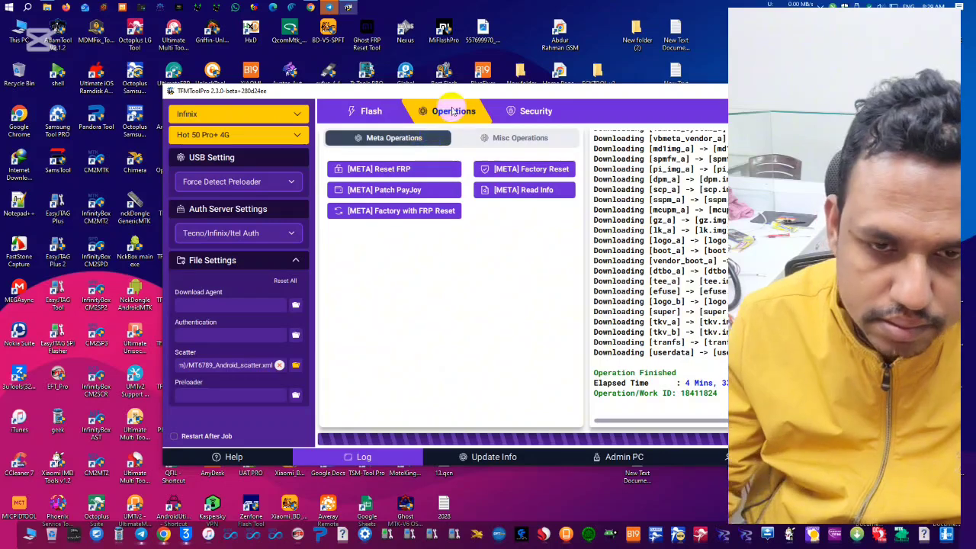
left_click(511, 116)
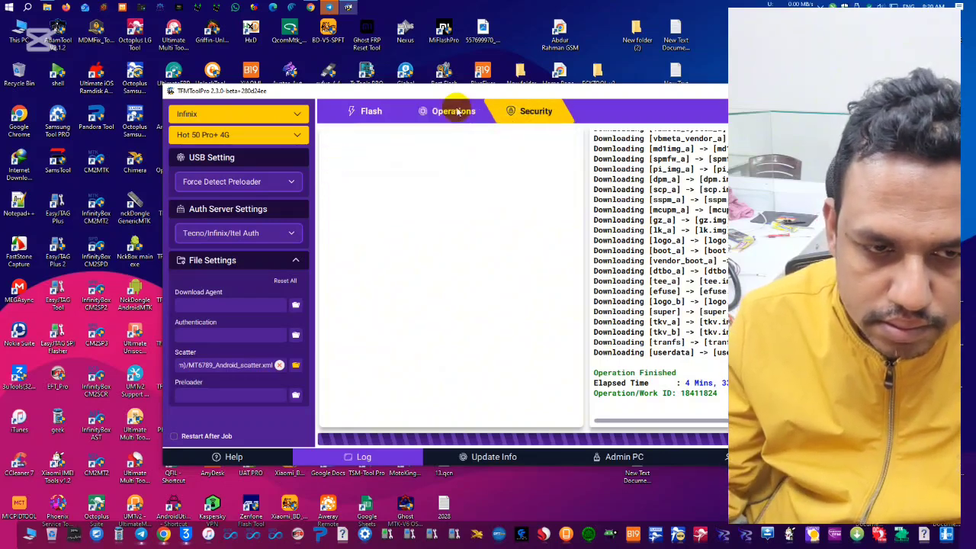
left_click(451, 112)
left_click(377, 111)
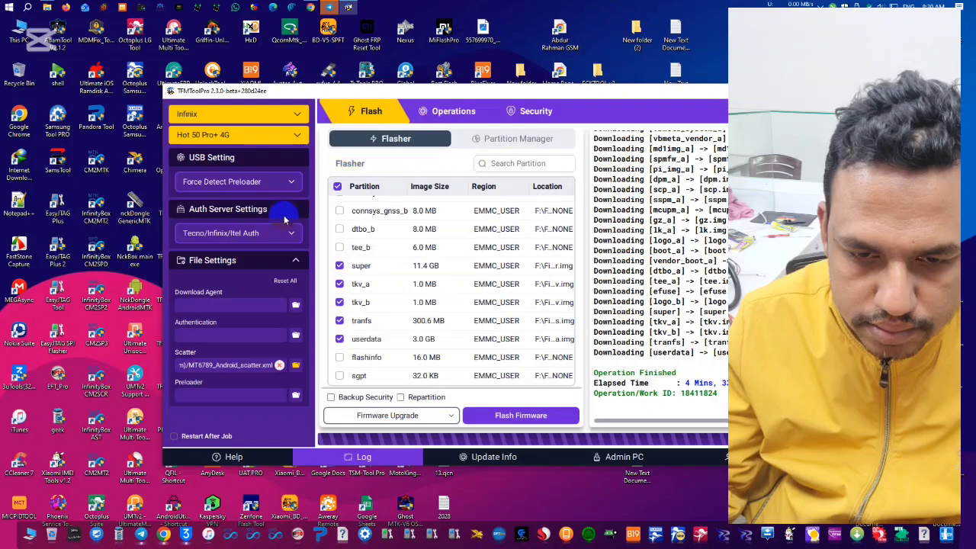
left_click(423, 113)
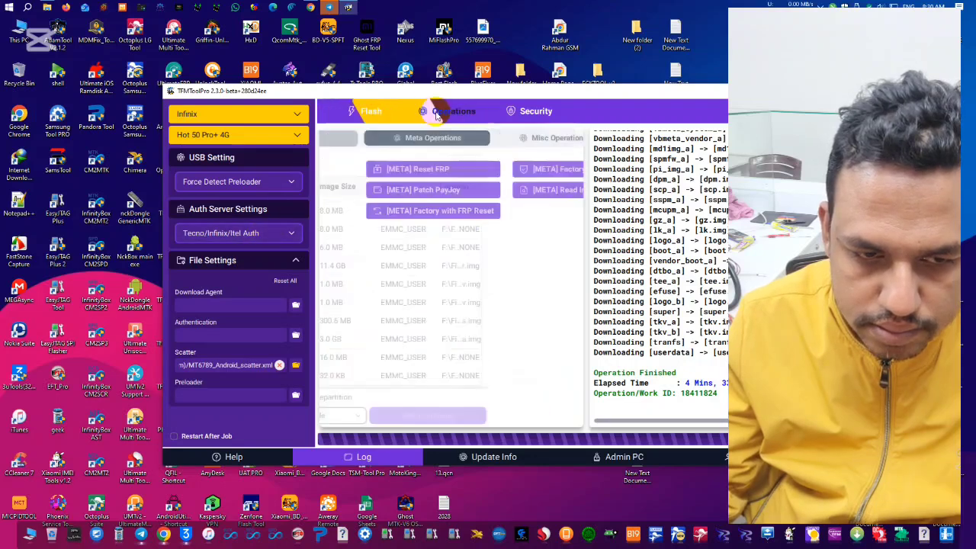
left_click(371, 111)
left_click(539, 141)
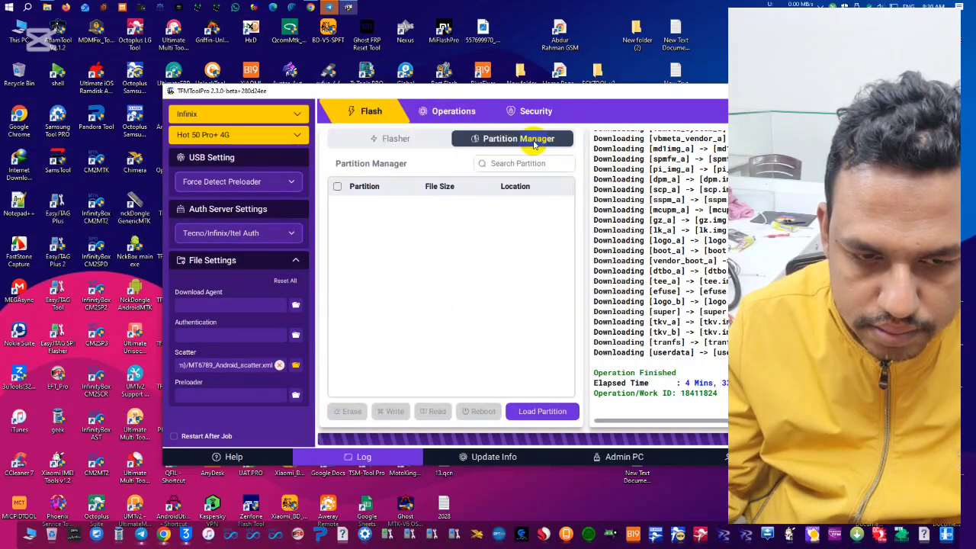
left_click(385, 138)
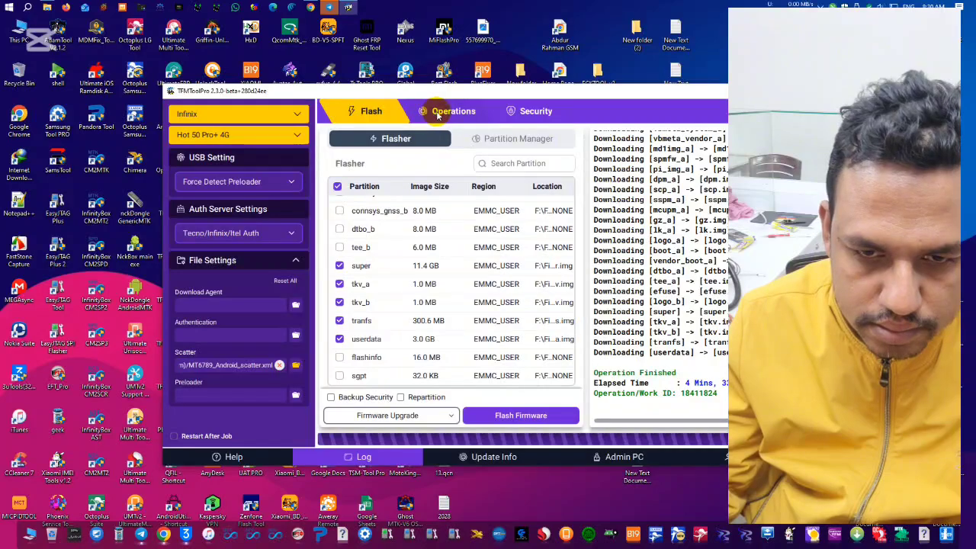
Step: Start the Fix Anti-Crack misc operation on the phone and inspect the Universal Serial Bus controllers in Device Manager
left_click(438, 112)
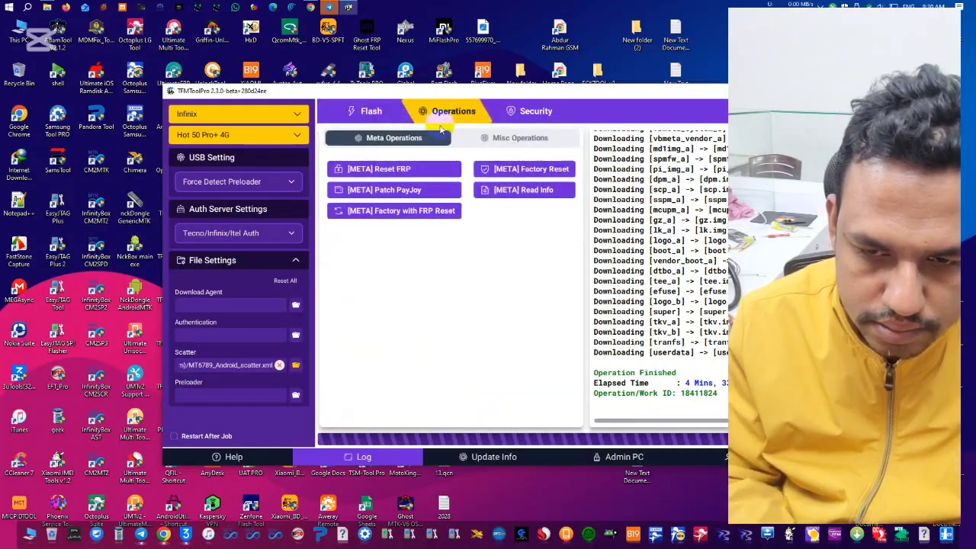
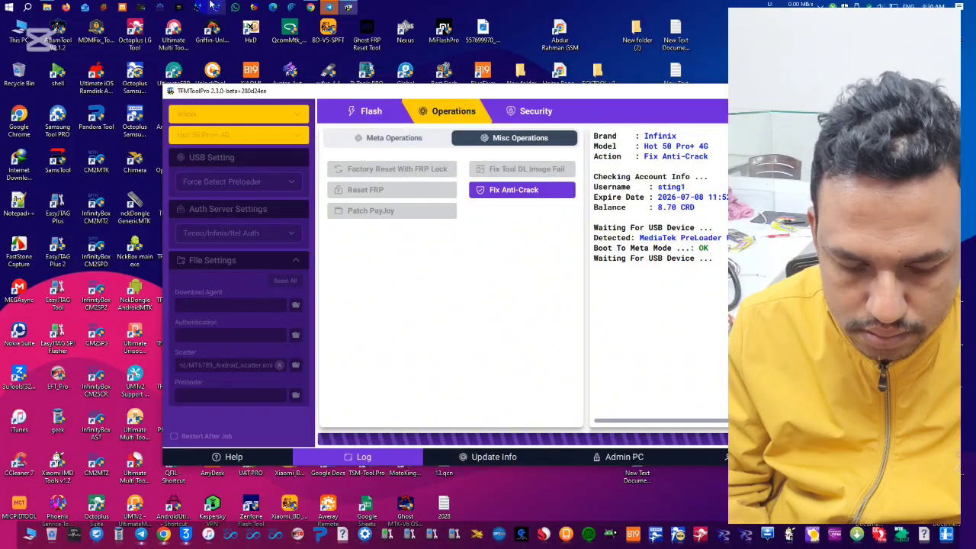
right_click(7, 7)
left_click(32, 78)
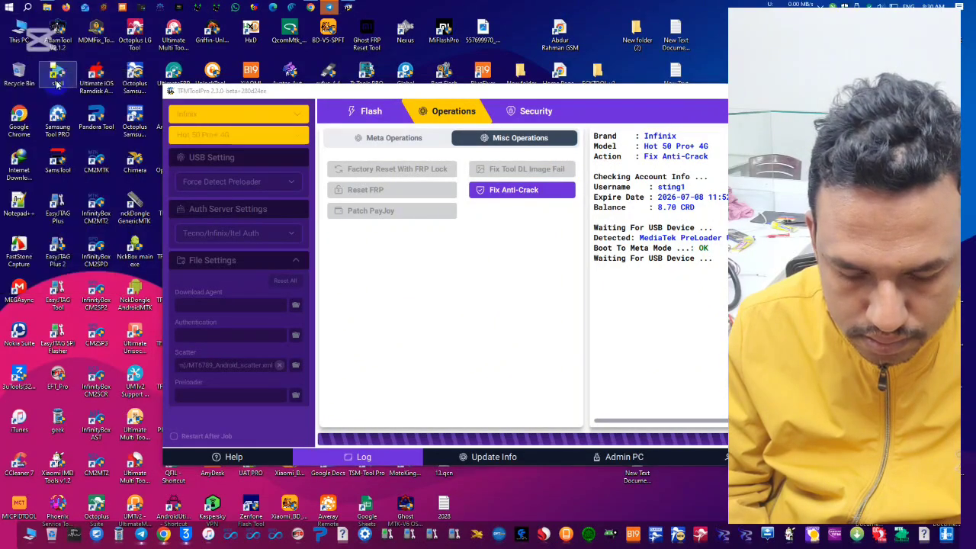
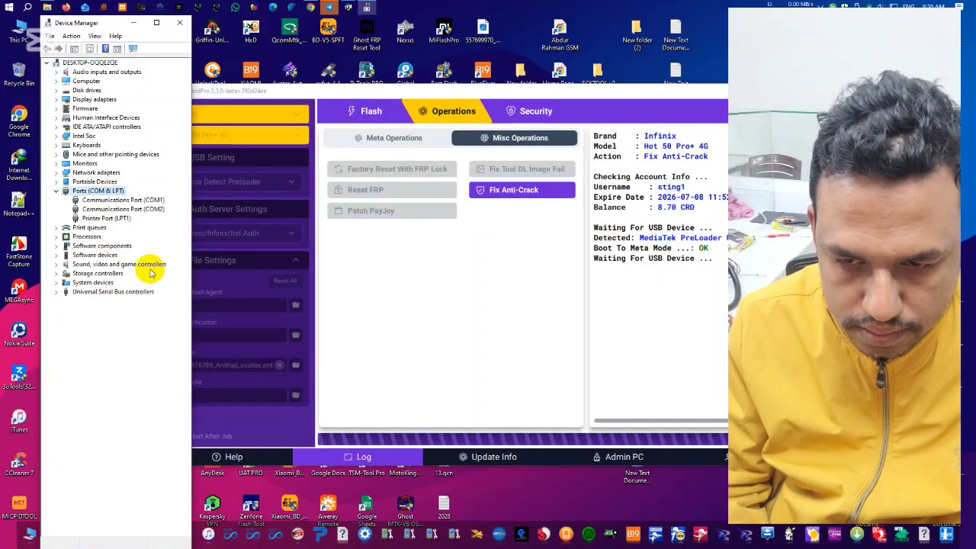
double_click(114, 292)
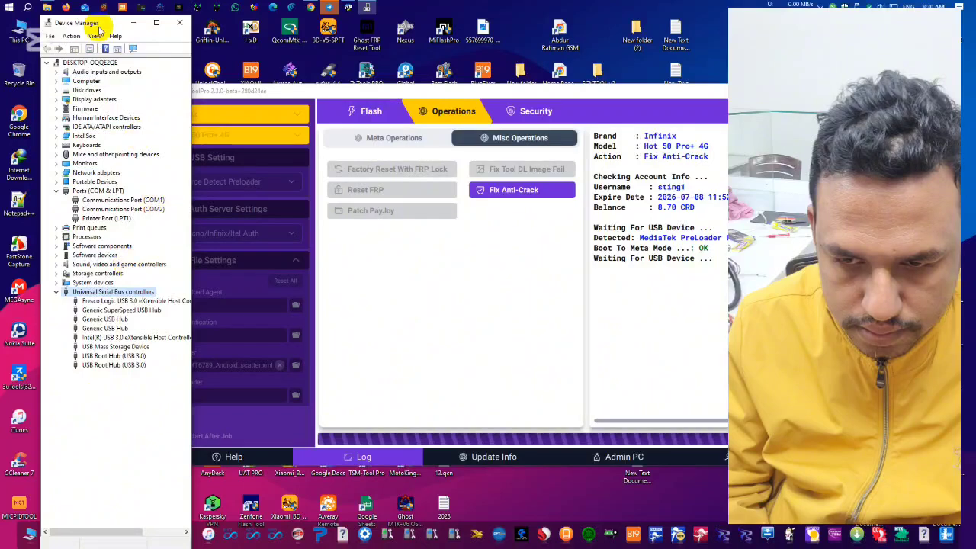